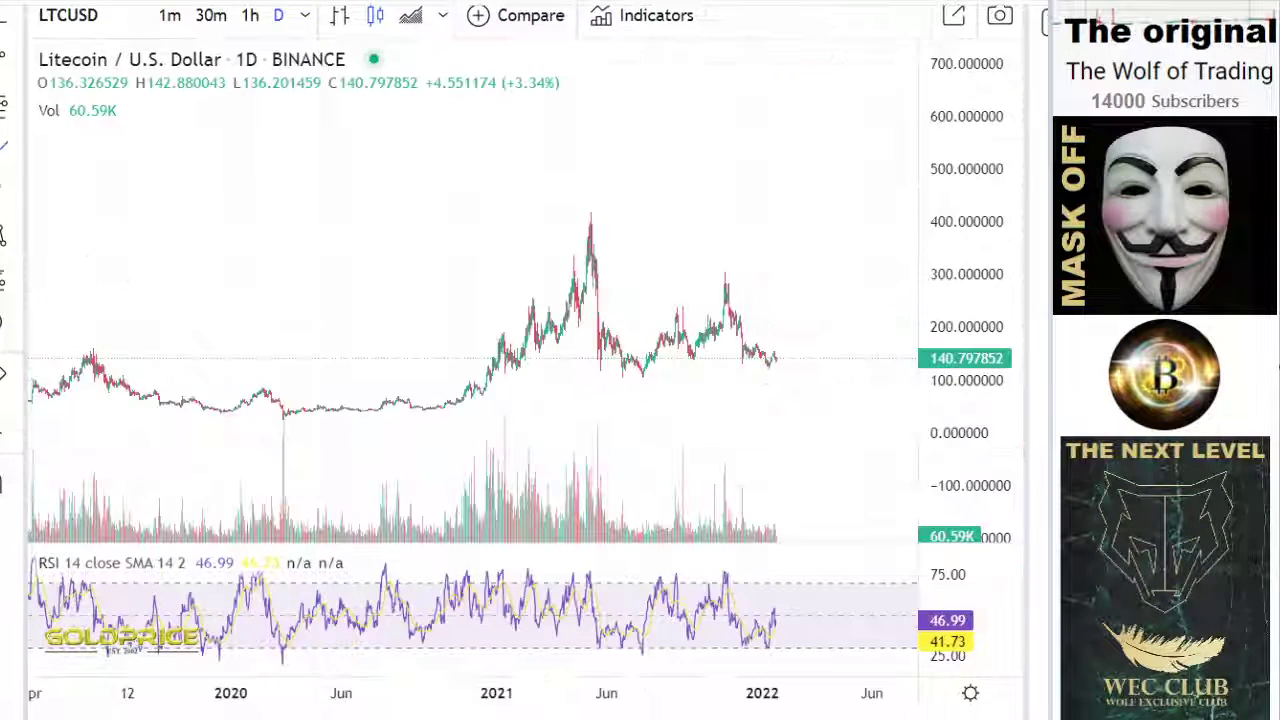
- Examine Litecoin's daily price action from the 2021 peaks to the current candles in January 2022
{"action": "scroll", "coordinate": [700, 420], "scroll_direction": "up", "scroll_amount": 5}
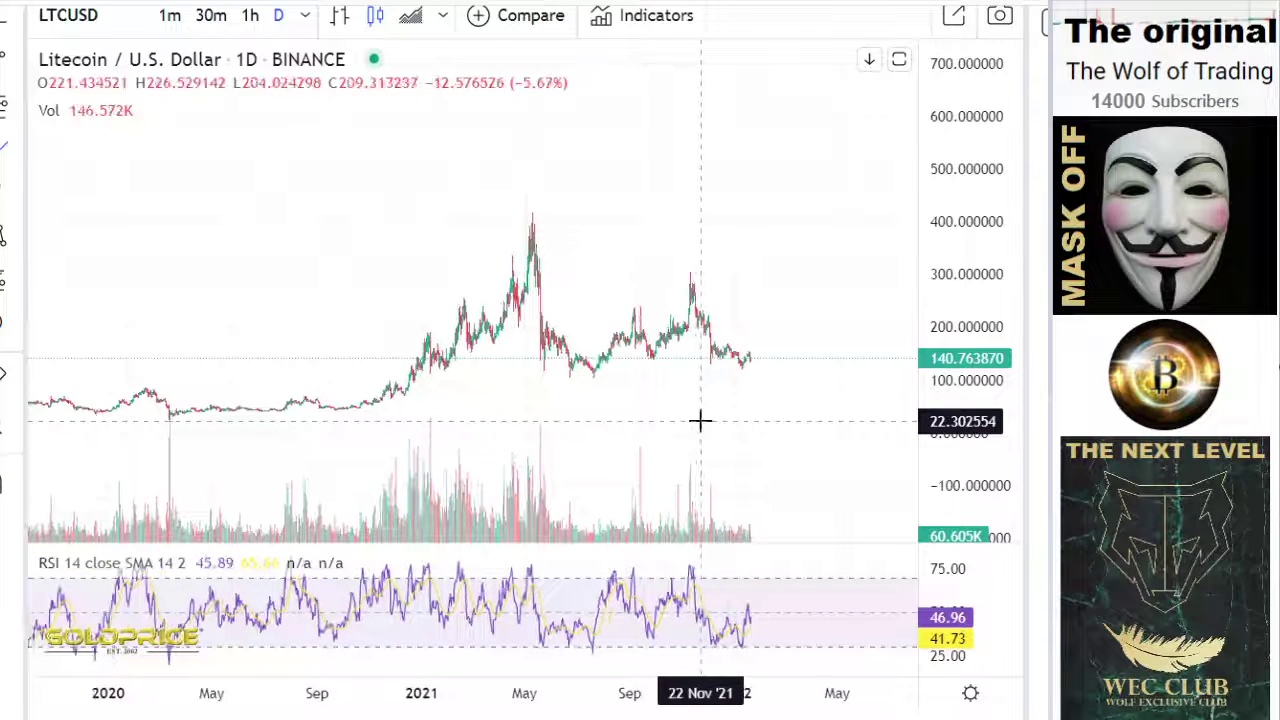
{"action": "scroll", "coordinate": [700, 420], "scroll_direction": "up", "scroll_amount": 2}
{"action": "left_click", "coordinate": [16, 63]}
{"action": "left_click", "coordinate": [65, 60]}
{"action": "scroll", "coordinate": [727, 406], "scroll_direction": "up", "scroll_amount": 1}
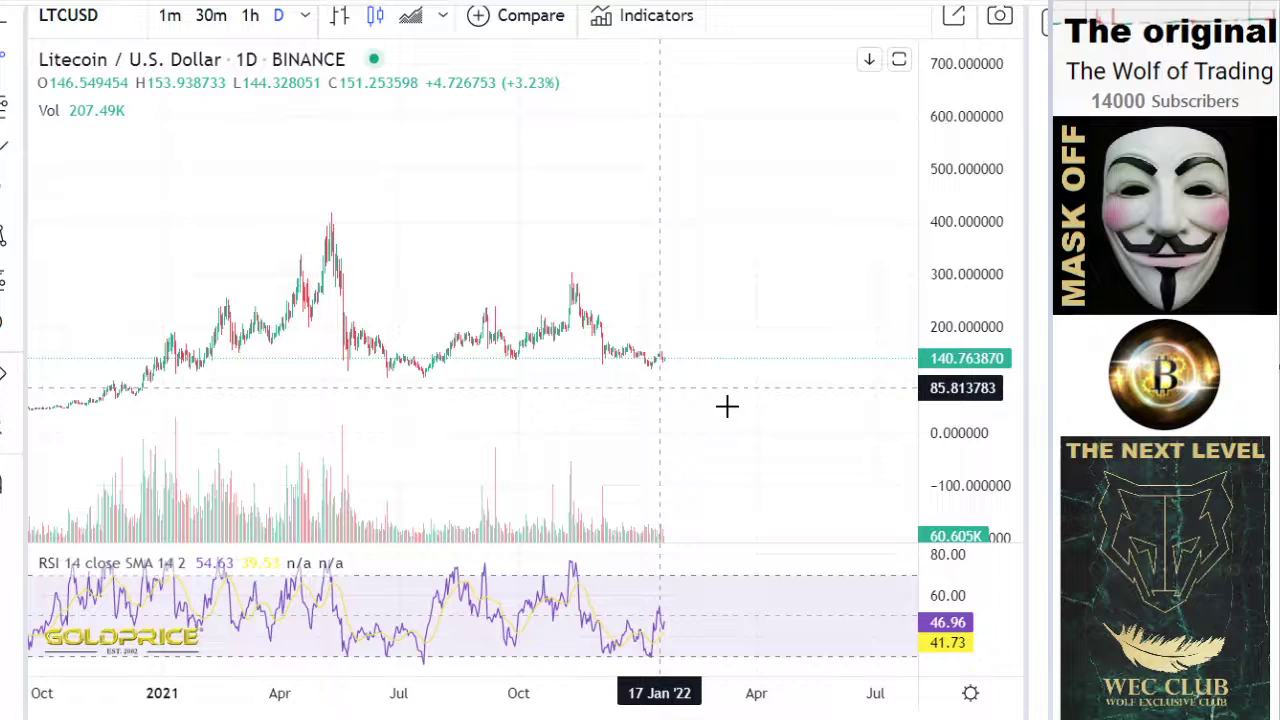
{"action": "scroll", "coordinate": [727, 406], "scroll_direction": "up", "scroll_amount": 1}
{"action": "left_click_drag", "start_coordinate": [966, 440], "coordinate": [968, 200]}
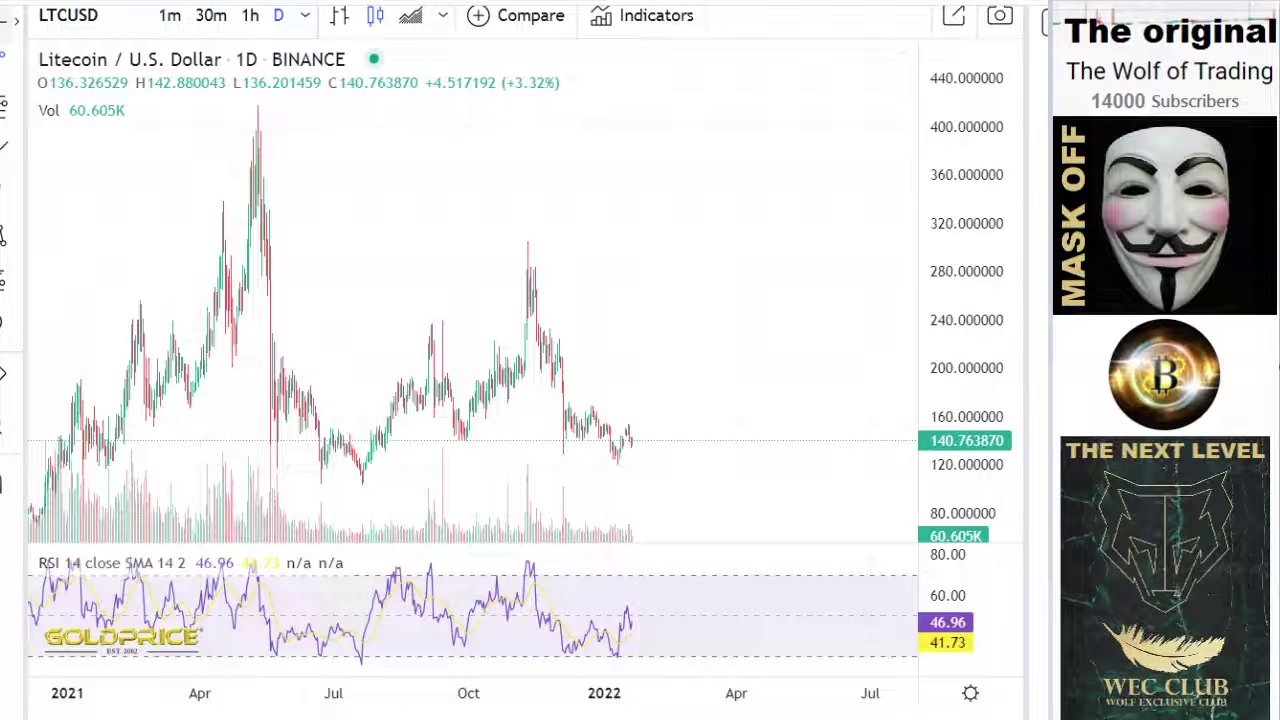
{"action": "left_click_drag", "start_coordinate": [660, 354], "coordinate": [725, 342]}
{"action": "scroll", "coordinate": [709, 363], "scroll_direction": "up", "scroll_amount": 5}
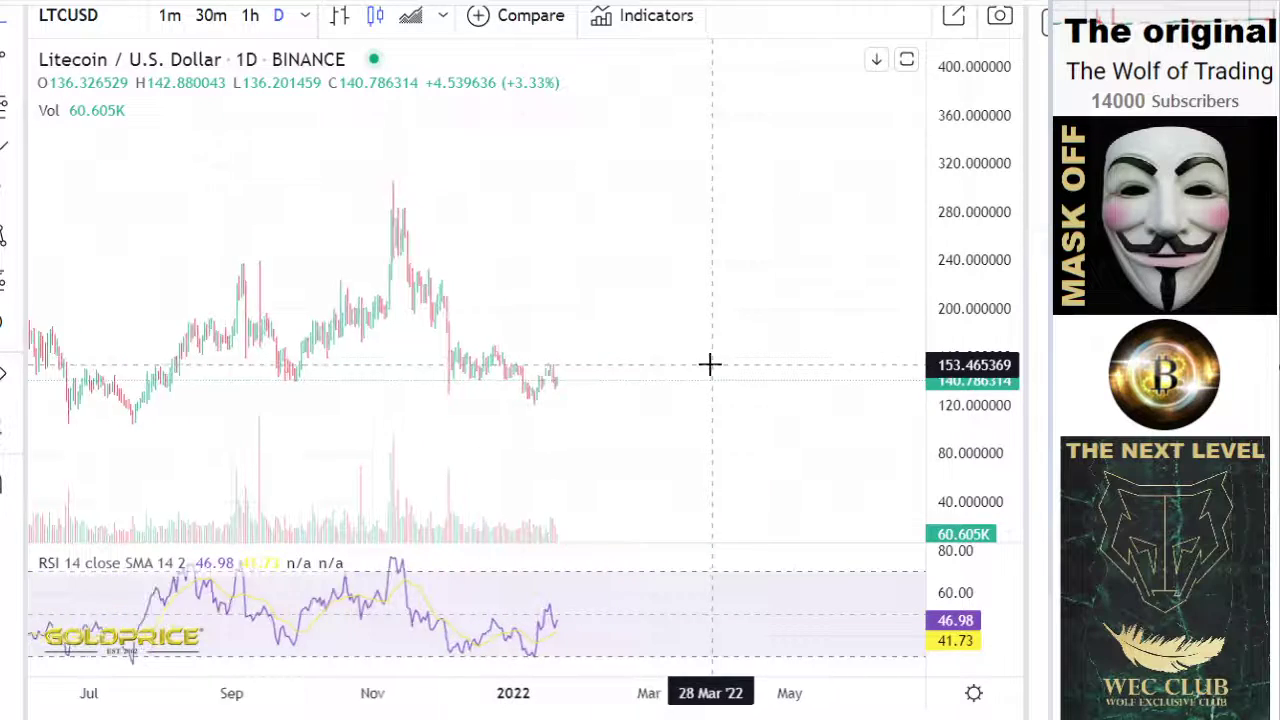
{"action": "left_click_drag", "start_coordinate": [500, 453], "coordinate": [689, 469]}
{"action": "scroll", "coordinate": [366, 380], "scroll_direction": "up", "scroll_amount": 2}
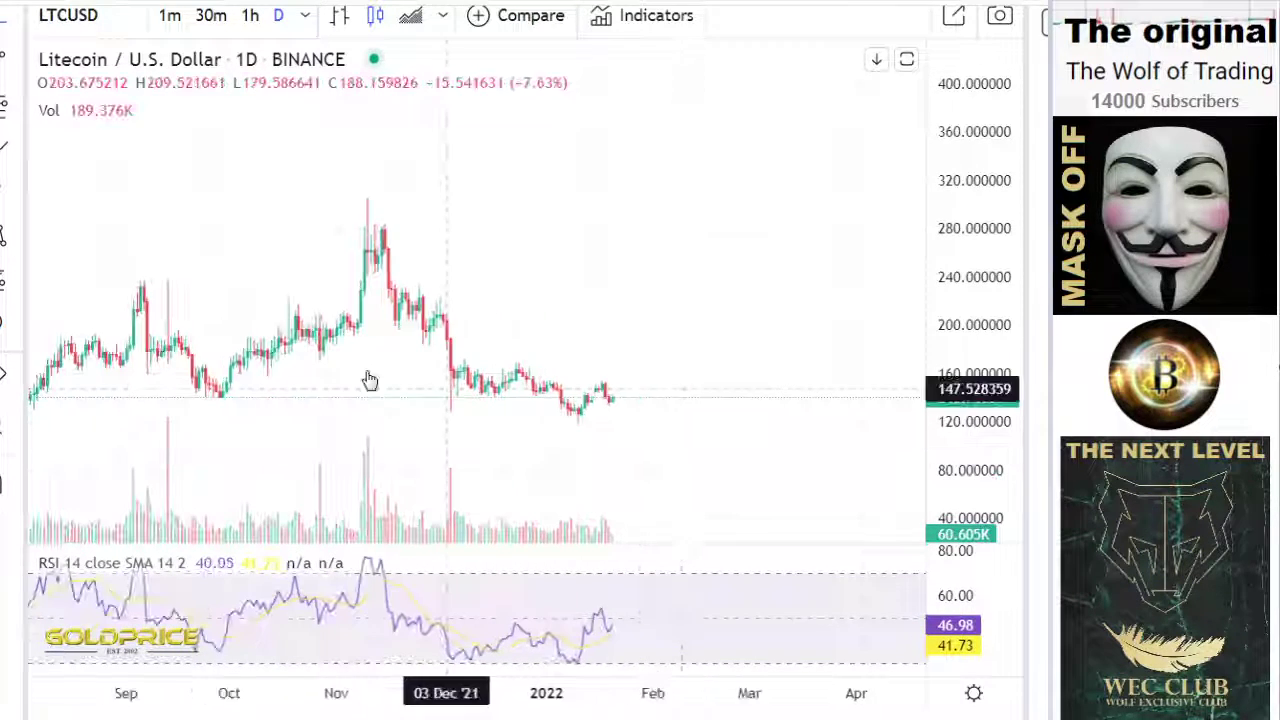
- Brush a two-leg rising price path from the current daily candle up to about 216 on 19 Feb '22
{"action": "left_click", "coordinate": [20, 150]}
{"action": "left_click", "coordinate": [60, 152]}
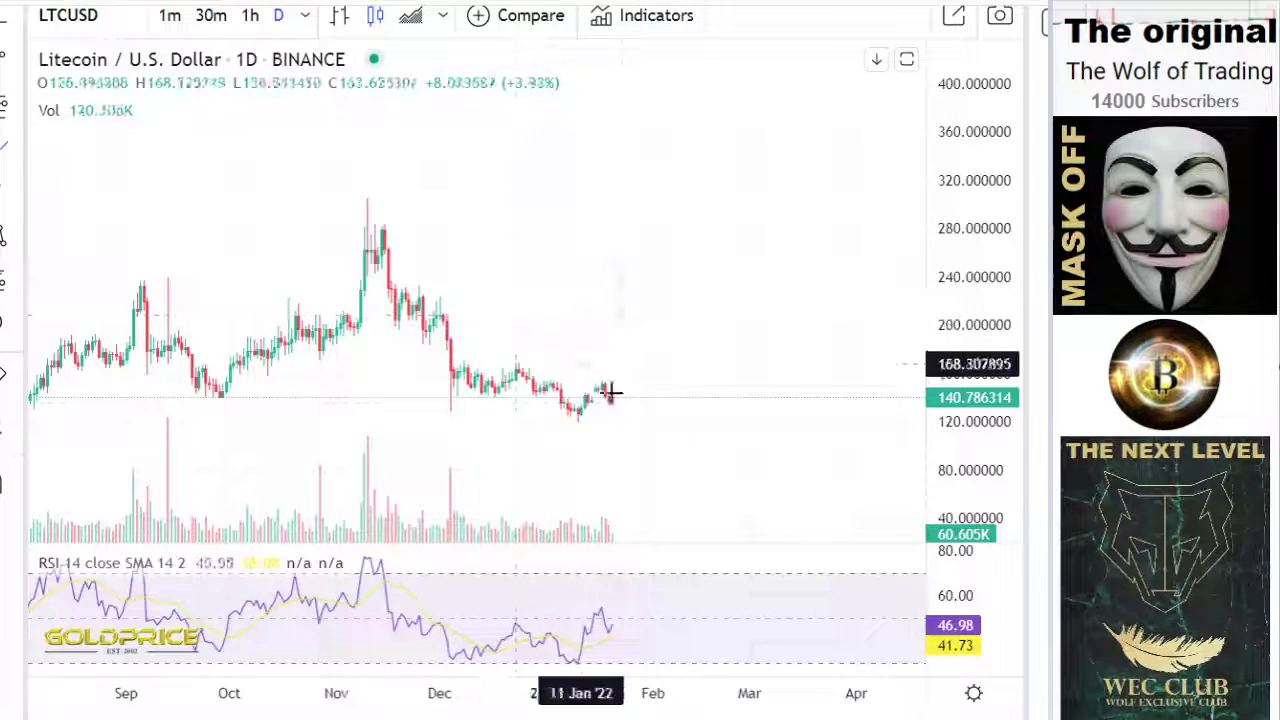
{"action": "mouse_move", "coordinate": [616, 400]}
{"action": "left_mouse_down"}
{"action": "mouse_move", "coordinate": [630, 395]}
{"action": "mouse_move", "coordinate": [634, 352]}
{"action": "left_mouse_up"}
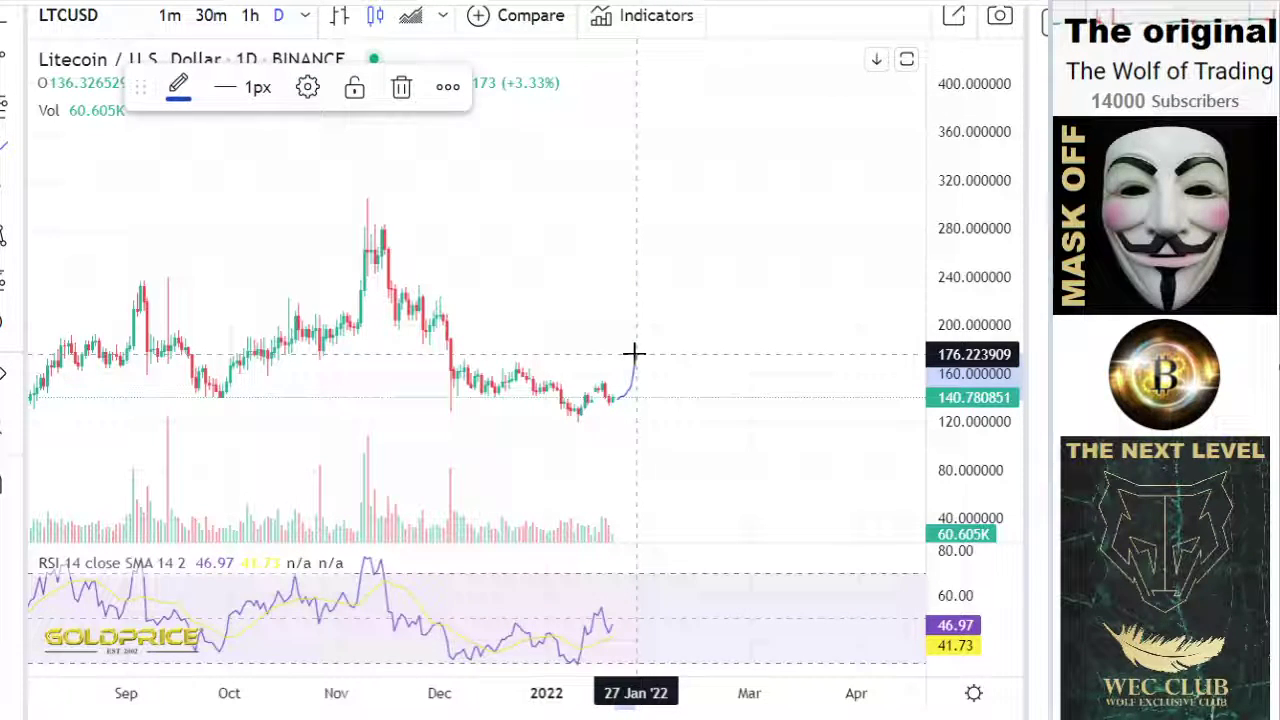
{"action": "mouse_move", "coordinate": [653, 366]}
{"action": "left_mouse_down"}
{"action": "mouse_move", "coordinate": [694, 366]}
{"action": "mouse_move", "coordinate": [713, 305]}
{"action": "left_mouse_up"}
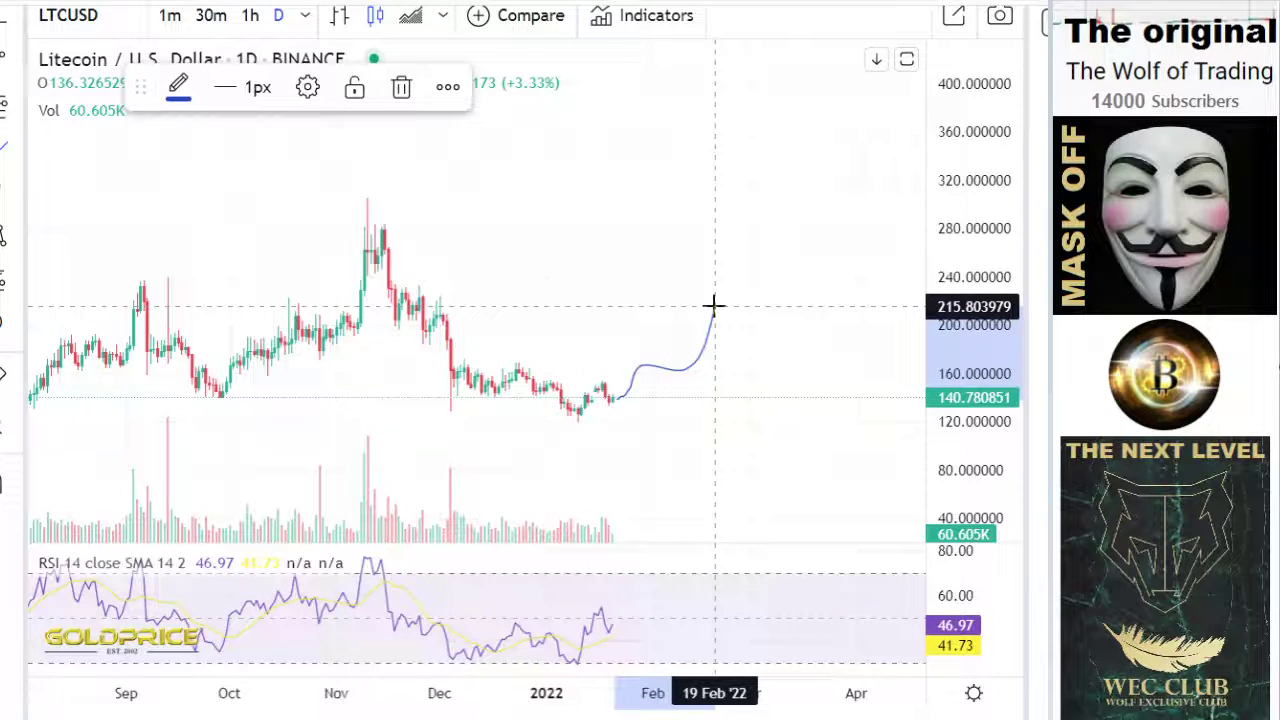
- Draw a nearly horizontal resistance trend line from about 224 on 17 Aug '21 to about 216 on 04 Apr '22
{"action": "left_click", "coordinate": [5, 55]}
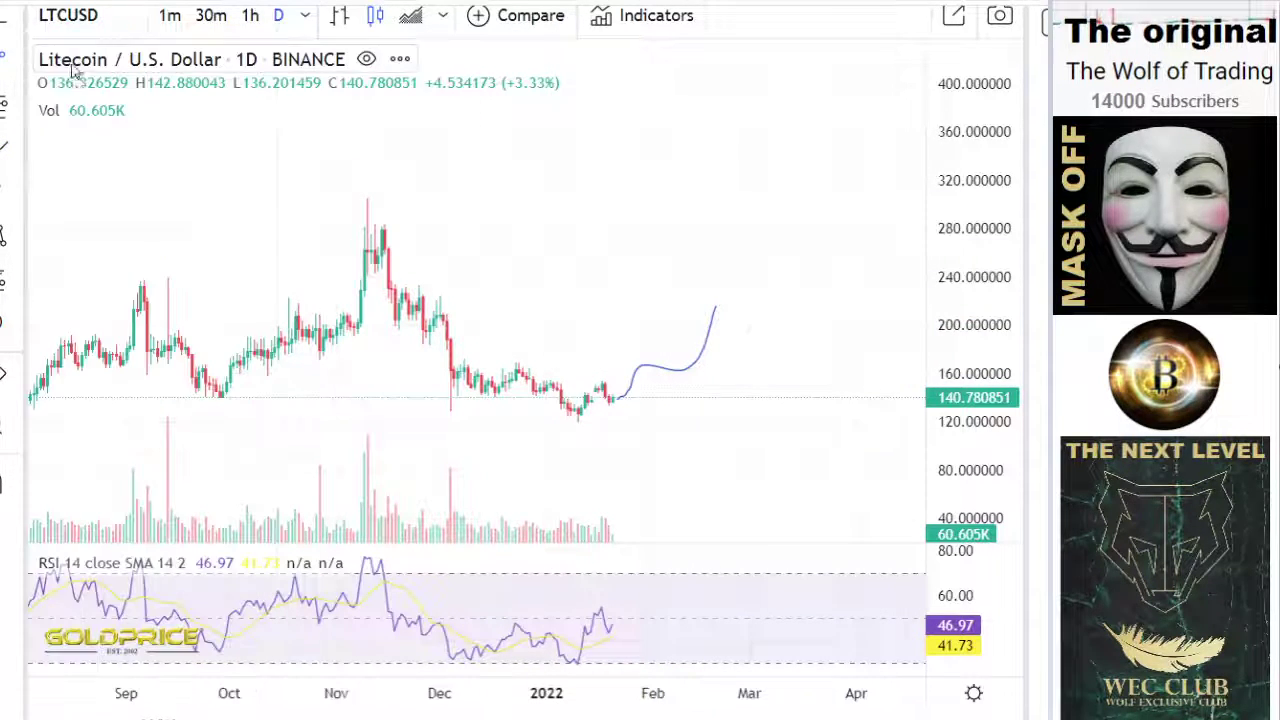
{"action": "mouse_move", "coordinate": [75, 297]}
{"action": "left_mouse_down"}
{"action": "mouse_move", "coordinate": [877, 314]}
{"action": "mouse_move", "coordinate": [865, 306]}
{"action": "left_mouse_up"}
{"action": "scroll", "coordinate": [517, 343], "scroll_direction": "down", "scroll_amount": 5}
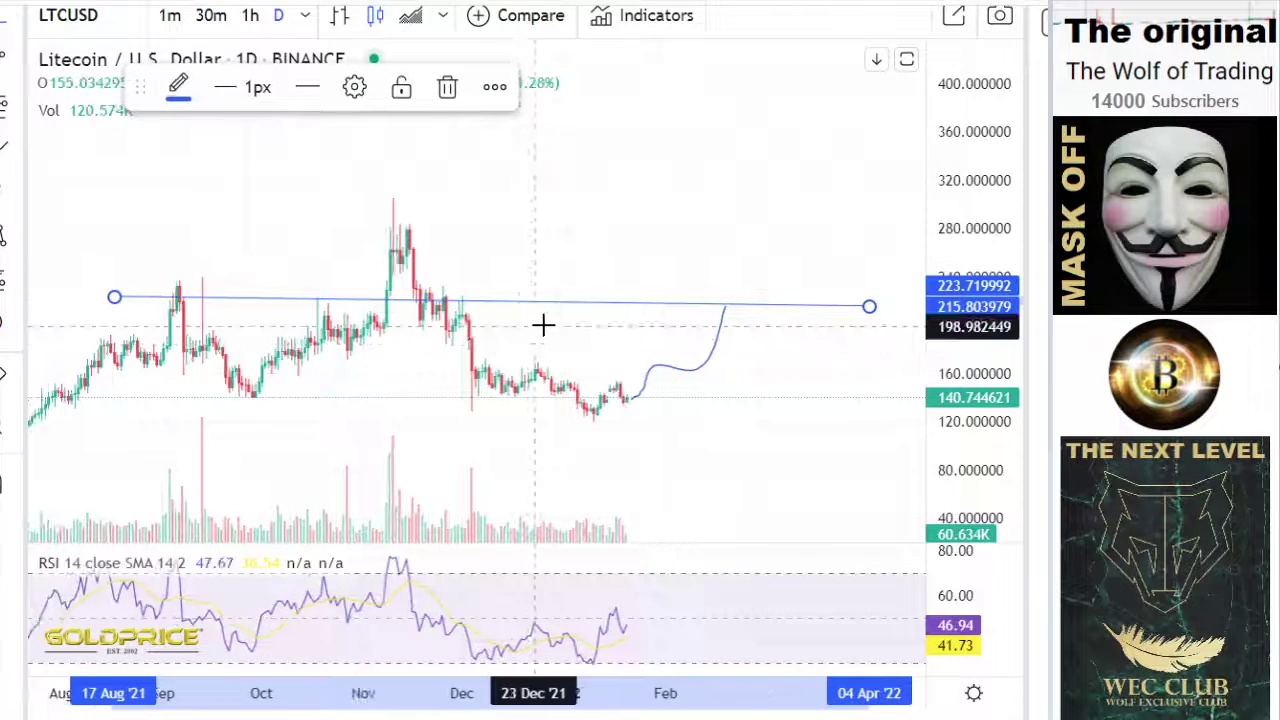
{"action": "scroll", "coordinate": [474, 335], "scroll_direction": "down", "scroll_amount": 2}
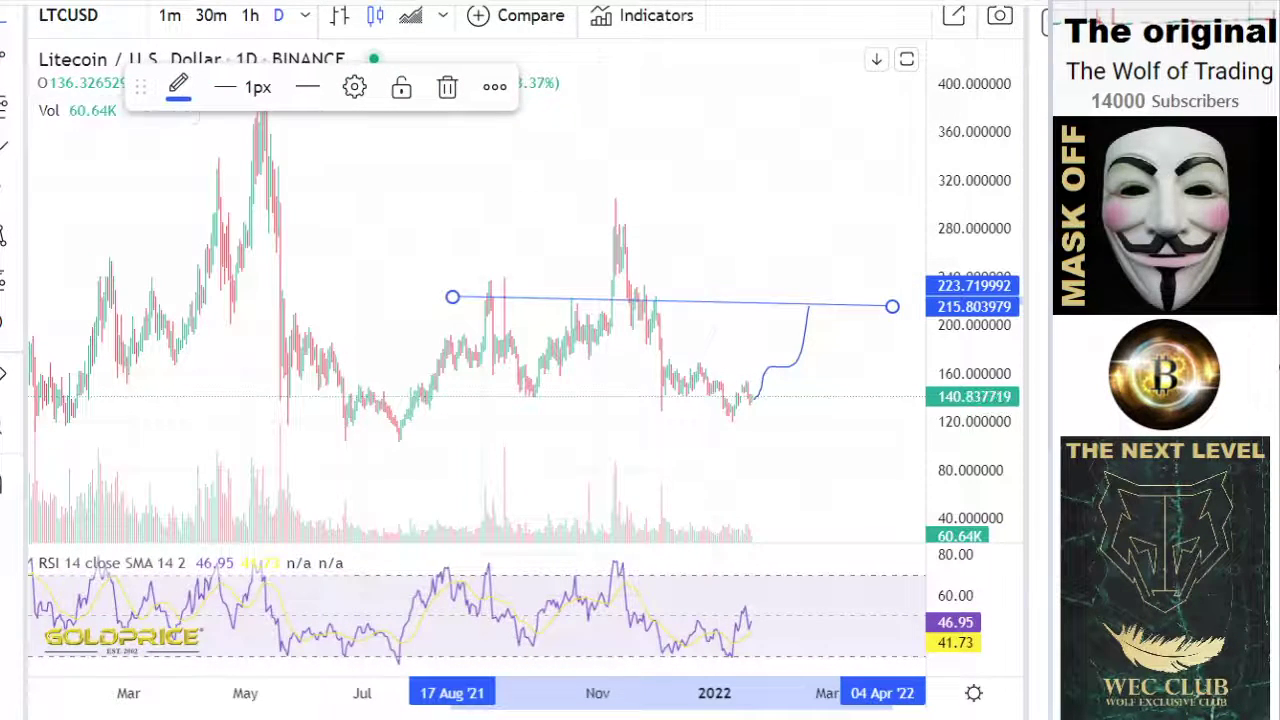
- Brush a continuation from the resistance line, pulling back to about 180 and climbing to about 280 in May 2022
{"action": "left_click", "coordinate": [145, 170]}
{"action": "left_click_drag", "start_coordinate": [145, 170], "coordinate": [42, 183]}
{"action": "left_click", "coordinate": [16, 150]}
{"action": "left_click", "coordinate": [45, 153]}
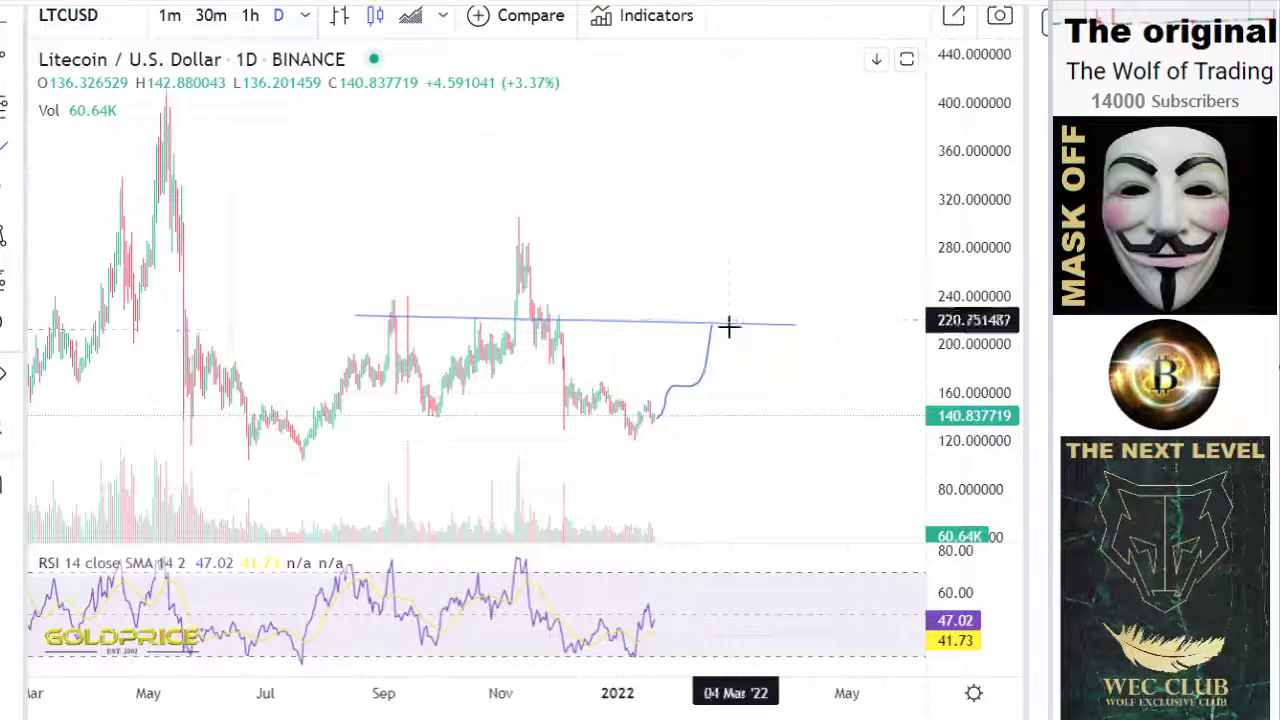
{"action": "left_click_drag", "start_coordinate": [733, 327], "coordinate": [810, 370]}
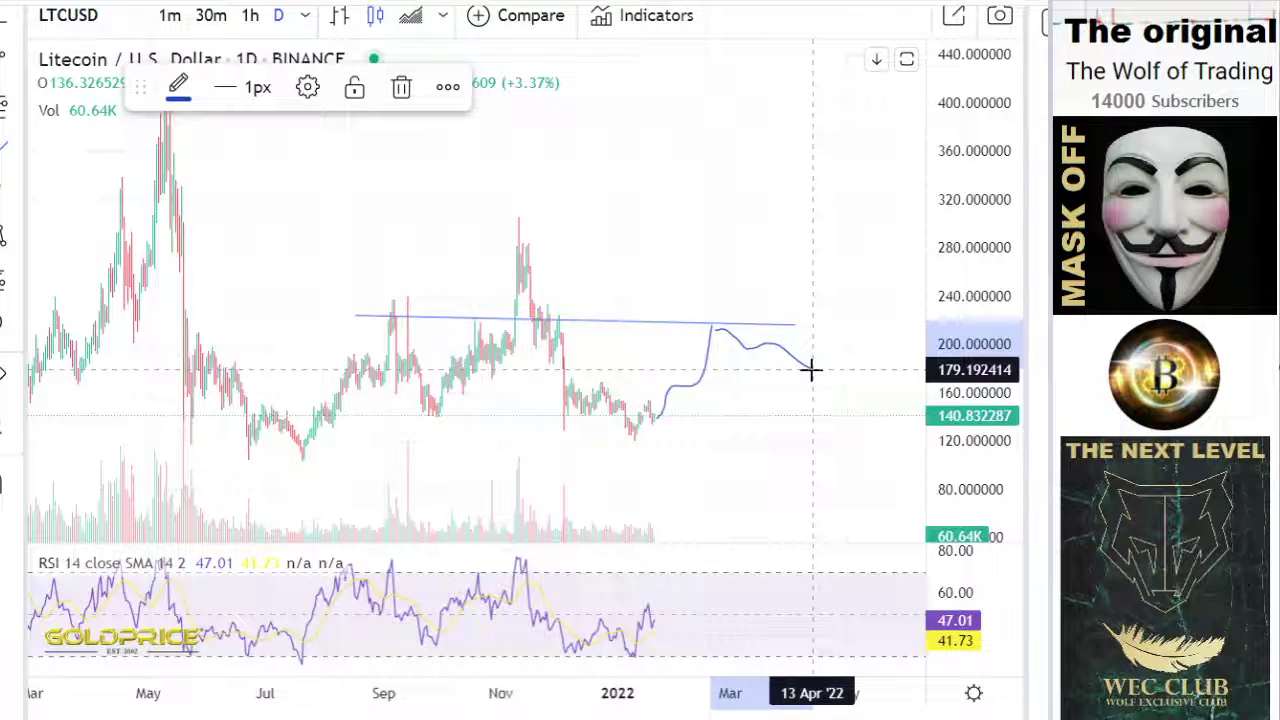
{"action": "mouse_move", "coordinate": [811, 370]}
{"action": "left_mouse_down"}
{"action": "mouse_move", "coordinate": [823, 350]}
{"action": "mouse_move", "coordinate": [848, 358]}
{"action": "mouse_move", "coordinate": [855, 322]}
{"action": "mouse_move", "coordinate": [868, 322]}
{"action": "mouse_move", "coordinate": [866, 249]}
{"action": "left_mouse_up"}
- Switch the Litecoin chart to the 1-week interval with a price range up to about 700 in view
{"action": "left_click", "coordinate": [304, 15]}
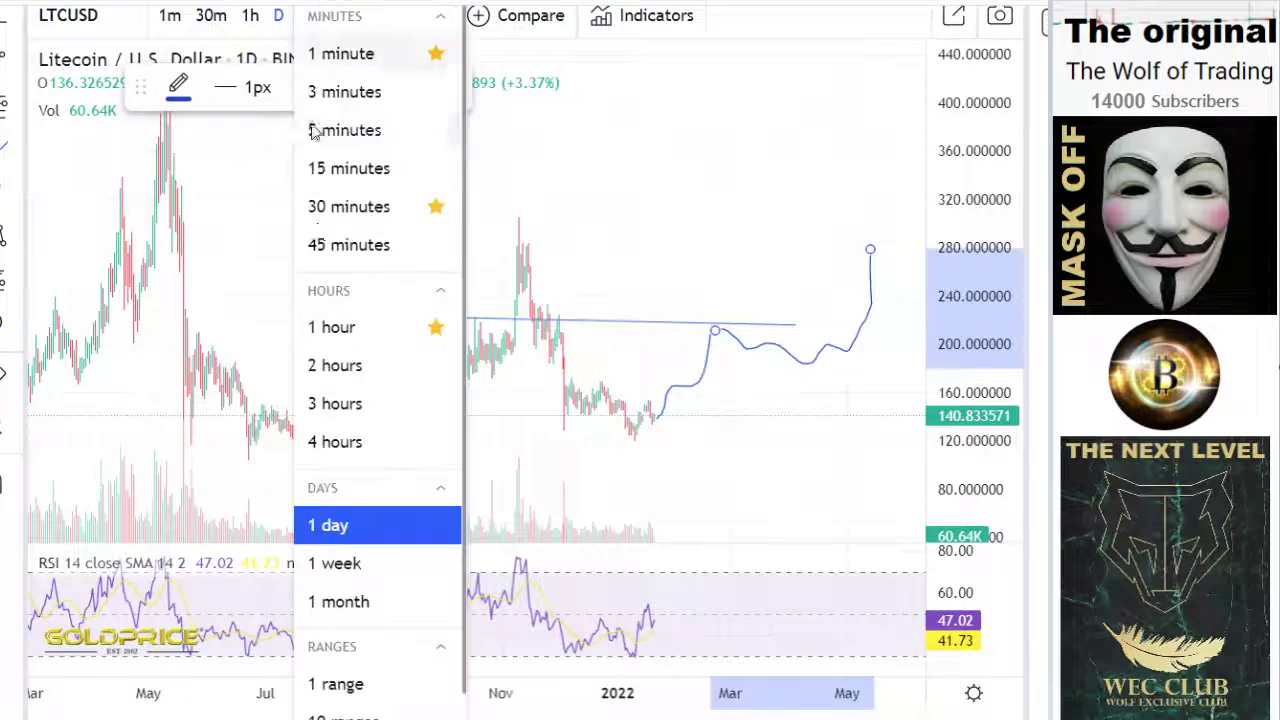
{"action": "left_click", "coordinate": [331, 578]}
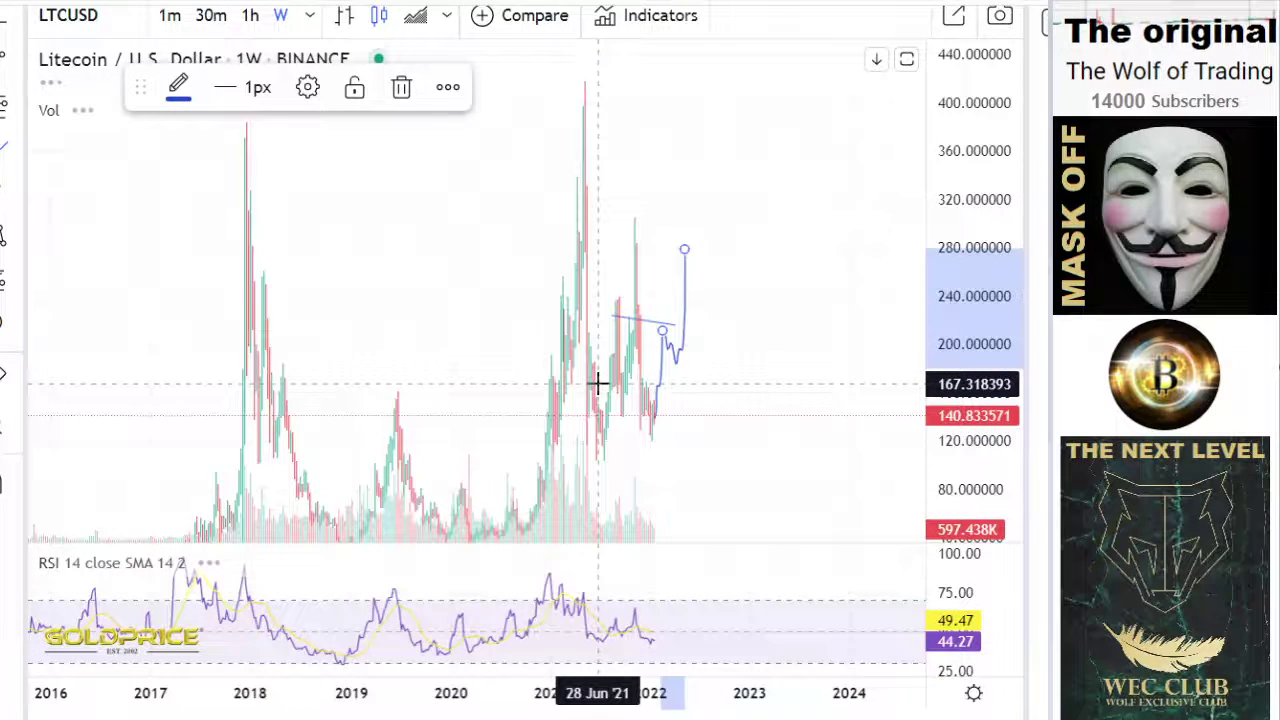
{"action": "scroll", "coordinate": [598, 383], "scroll_direction": "up", "scroll_amount": 2}
{"action": "left_click_drag", "start_coordinate": [940, 298], "coordinate": [917, 491]}
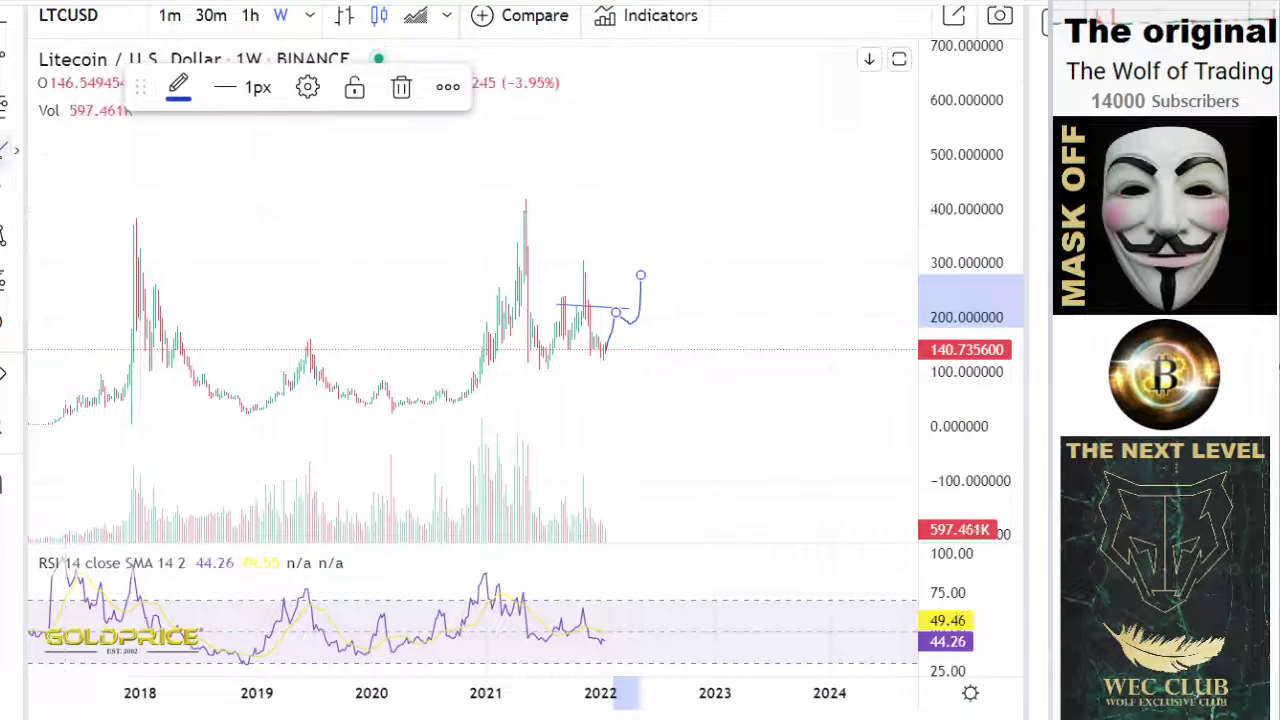
- Brush a zigzag decline from the projected peak near 280 down to about 180 in late 2022
{"action": "left_click", "coordinate": [16, 150]}
{"action": "left_click", "coordinate": [70, 153]}
{"action": "mouse_move", "coordinate": [651, 280]}
{"action": "left_mouse_down"}
{"action": "mouse_move", "coordinate": [666, 311]}
{"action": "mouse_move", "coordinate": [678, 278]}
{"action": "mouse_move", "coordinate": [704, 326]}
{"action": "left_mouse_up"}
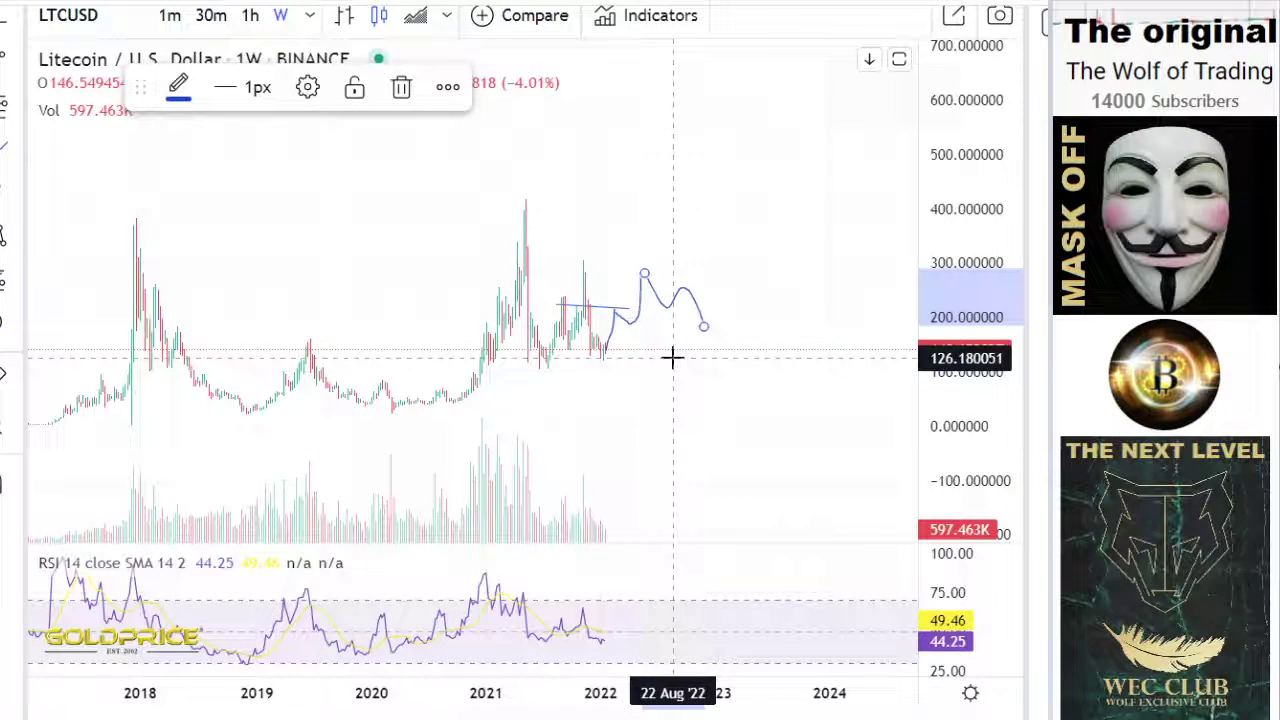
- Draw a rising support trend line from about 27 on 03 Aug '20 under the recent lows to about 247 in late 2023
{"action": "scroll", "coordinate": [672, 358], "scroll_direction": "down", "scroll_amount": 6}
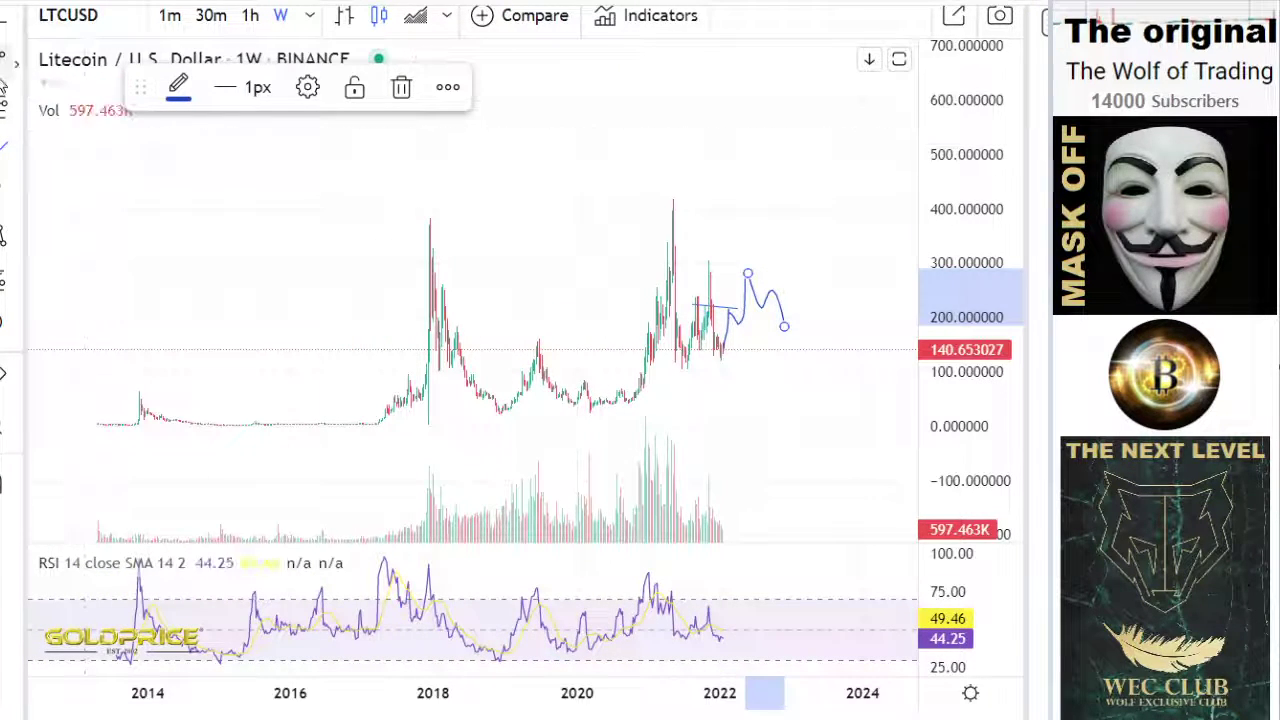
{"action": "left_click", "coordinate": [14, 64]}
{"action": "left_click", "coordinate": [618, 411]}
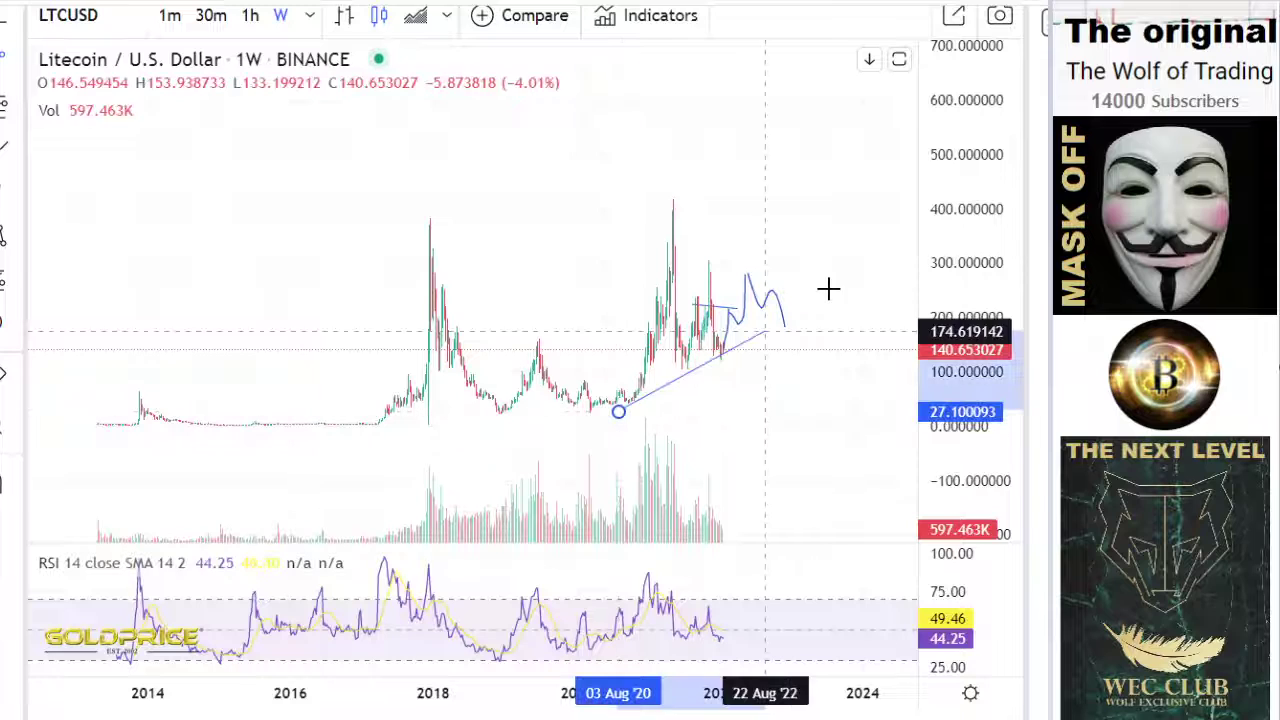
{"action": "left_click", "coordinate": [844, 291]}
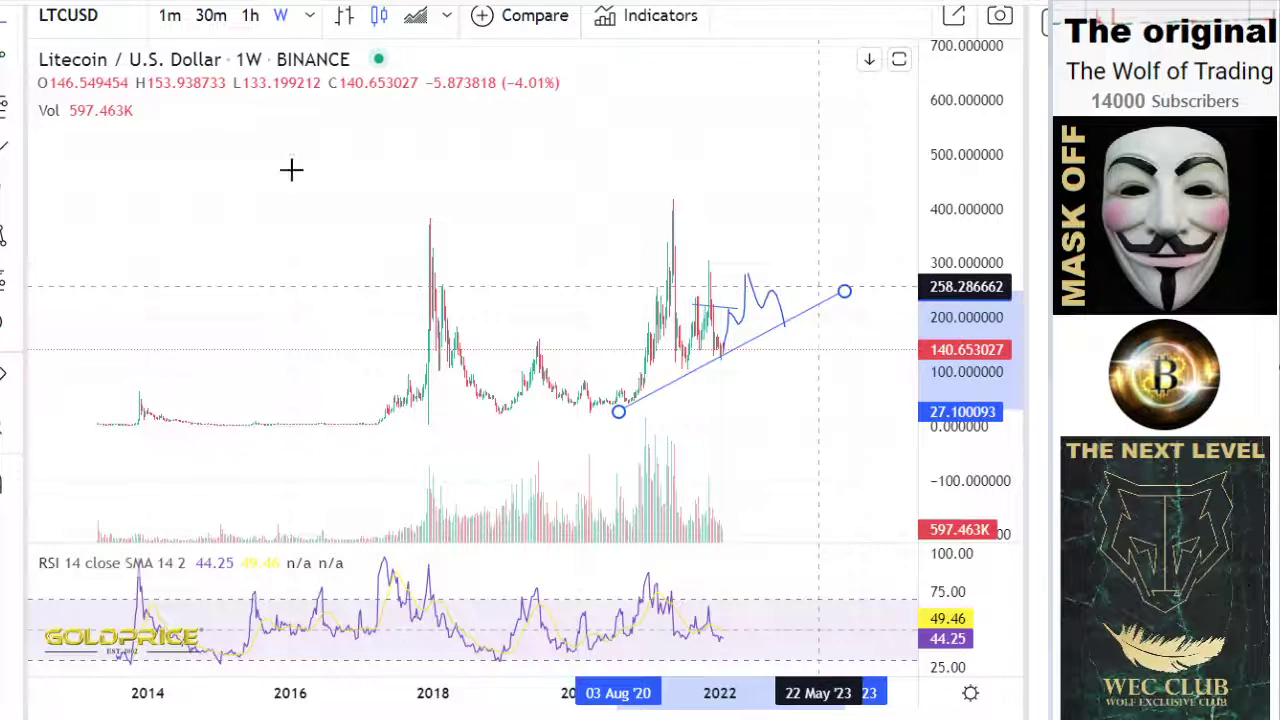
- Draw a descending resistance trend line from about 443 on 15 Feb '21 to about 172 on 24 Jul '23
{"action": "left_click", "coordinate": [10, 64]}
{"action": "left_click", "coordinate": [120, 72]}
{"action": "left_click", "coordinate": [657, 186]}
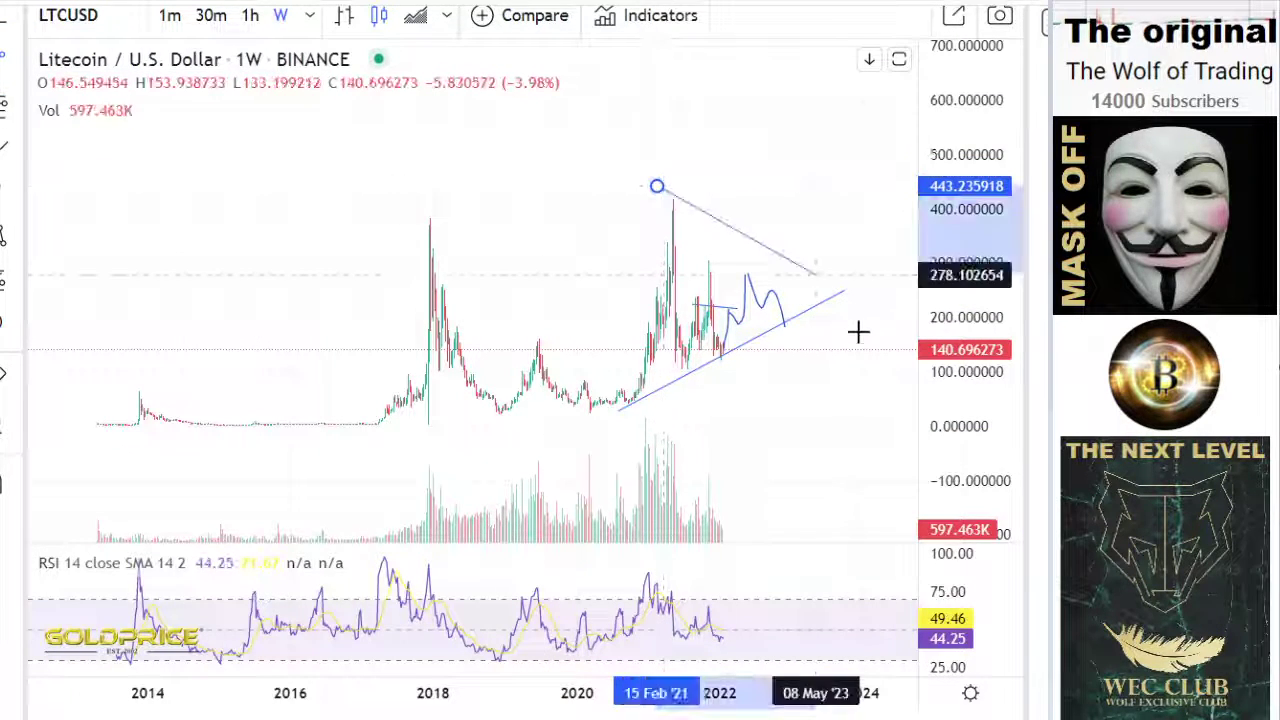
{"action": "left_click", "coordinate": [831, 333]}
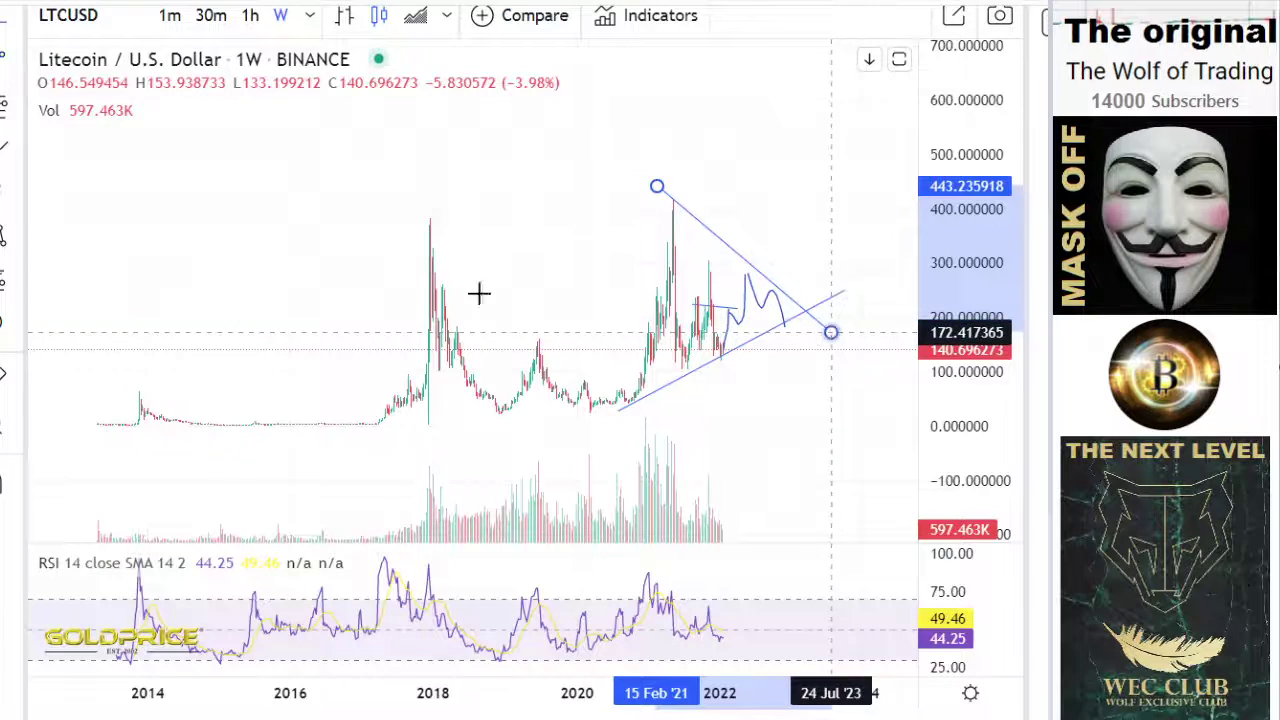
- Brush a breakout path from the triangle's support line up to about 393 on 06 Nov '23
{"action": "left_click", "coordinate": [16, 234]}
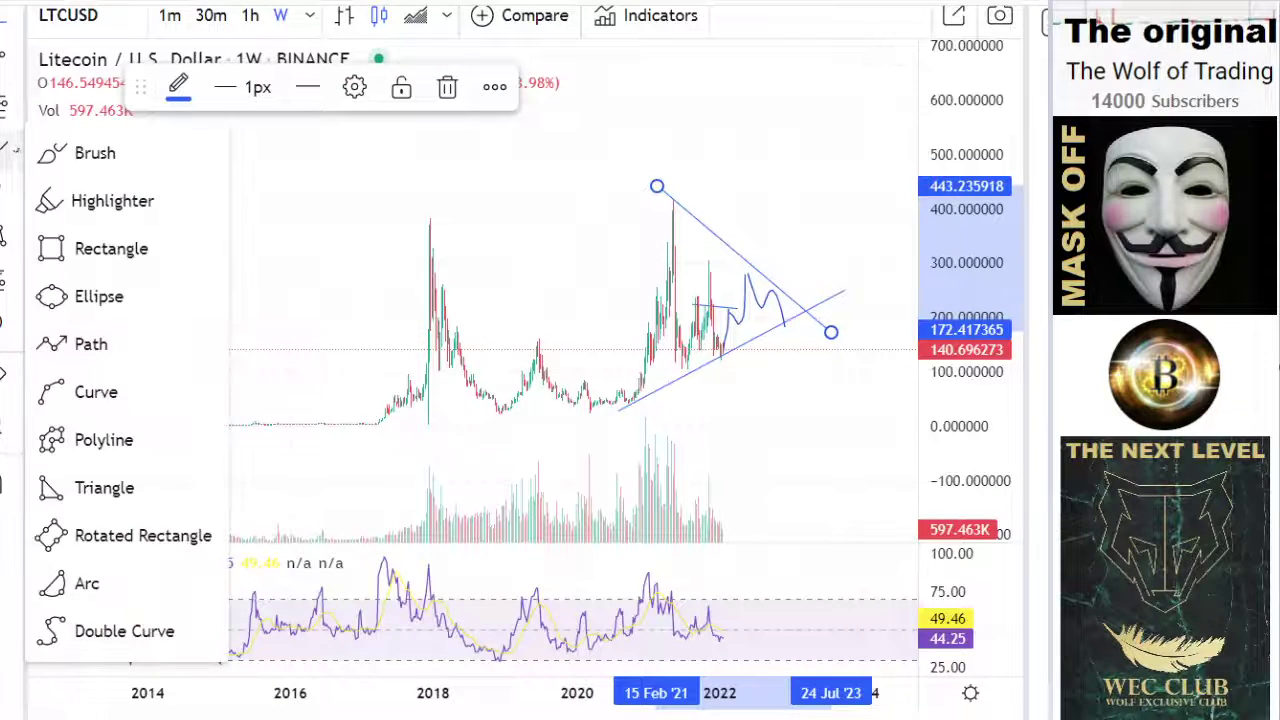
{"action": "left_click", "coordinate": [92, 153]}
{"action": "mouse_move", "coordinate": [808, 300]}
{"action": "left_mouse_down"}
{"action": "mouse_move", "coordinate": [817, 260]}
{"action": "mouse_move", "coordinate": [837, 291]}
{"action": "mouse_move", "coordinate": [849, 210]}
{"action": "left_mouse_up"}
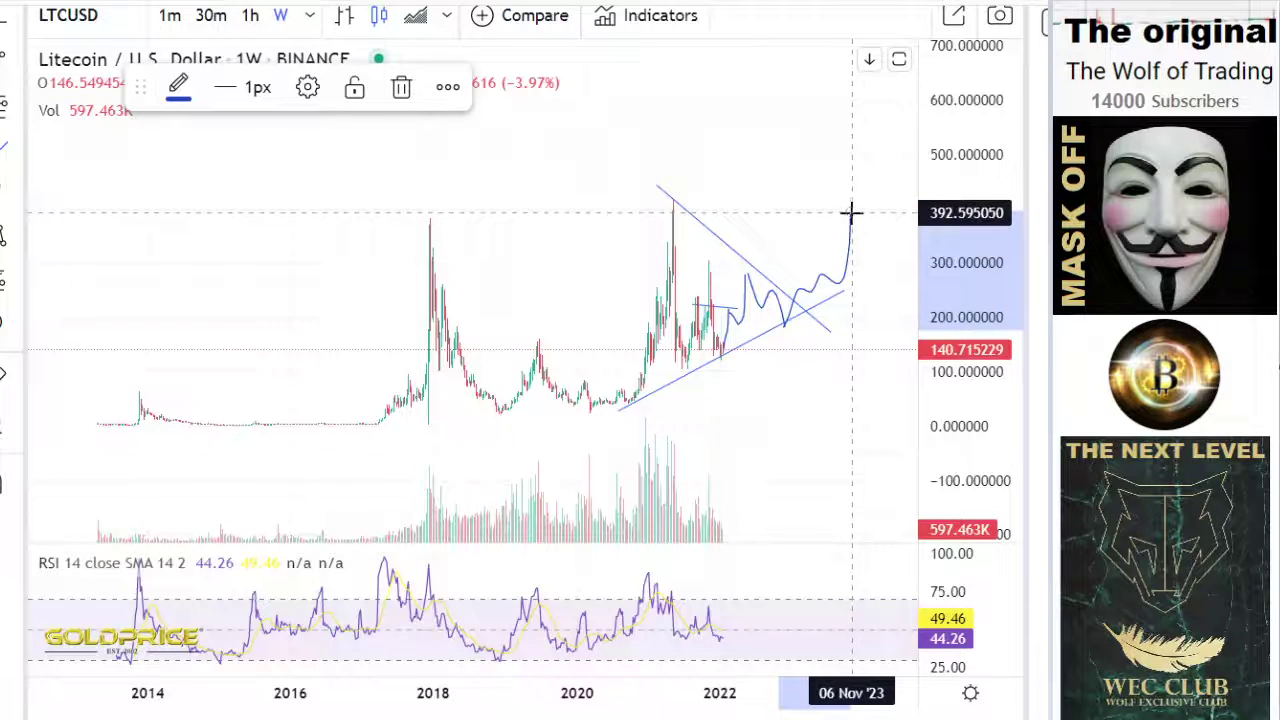
- Examine where the current weekly candle meets the rising support line, using the plain cursor
{"action": "scroll", "coordinate": [817, 418], "scroll_direction": "up", "scroll_amount": 3}
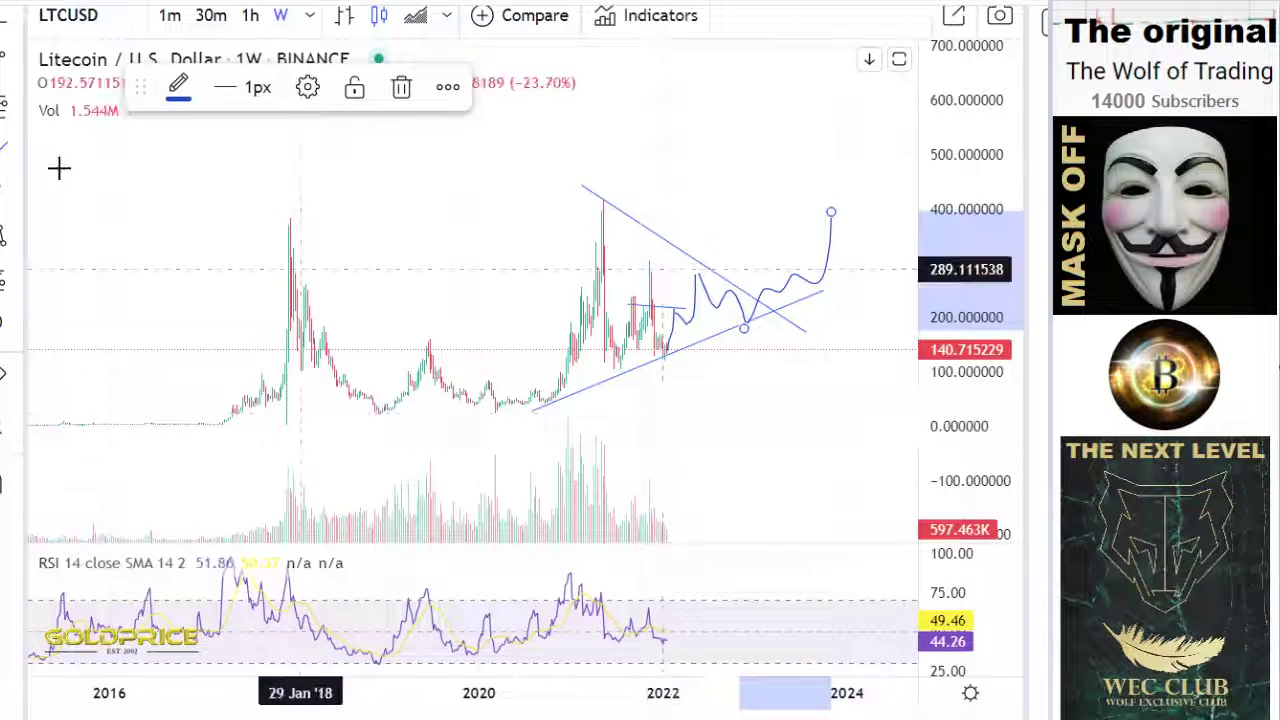
{"action": "left_click", "coordinate": [5, 32]}
{"action": "left_click", "coordinate": [52, 25]}
{"action": "left_click_drag", "start_coordinate": [294, 281], "coordinate": [216, 298]}
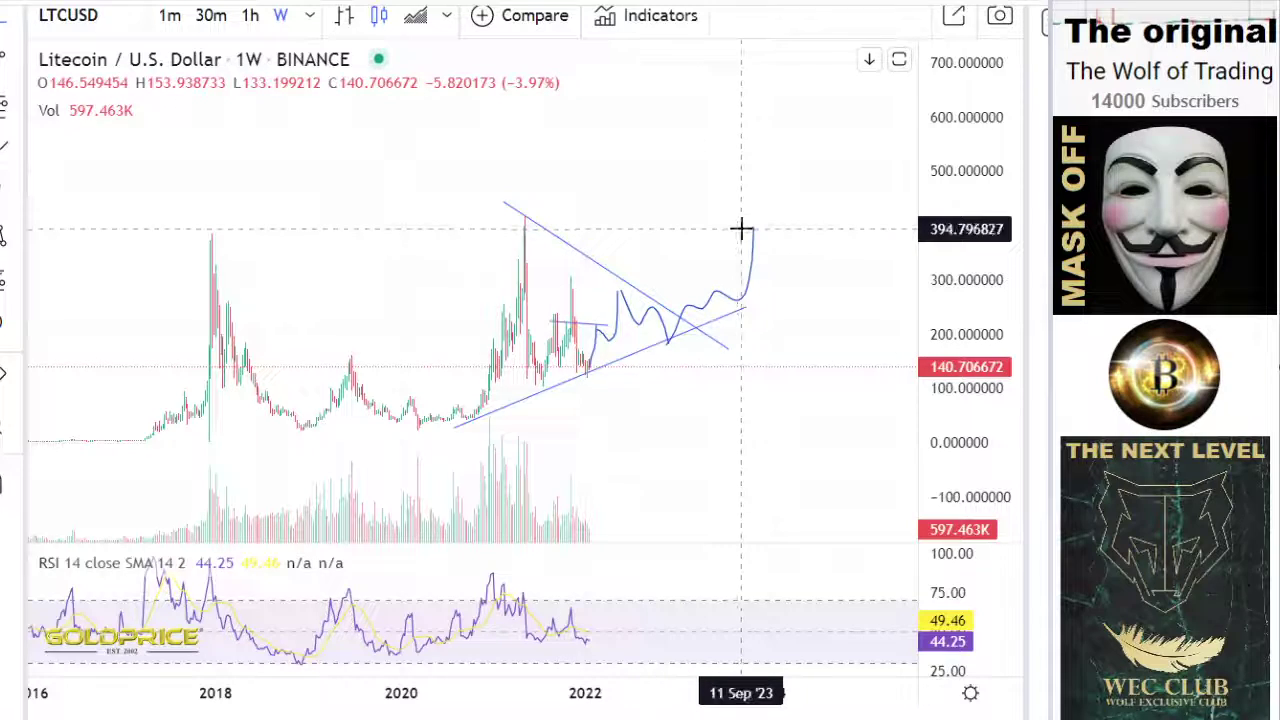
{"action": "left_click", "coordinate": [592, 378]}
{"action": "left_click", "coordinate": [617, 416]}
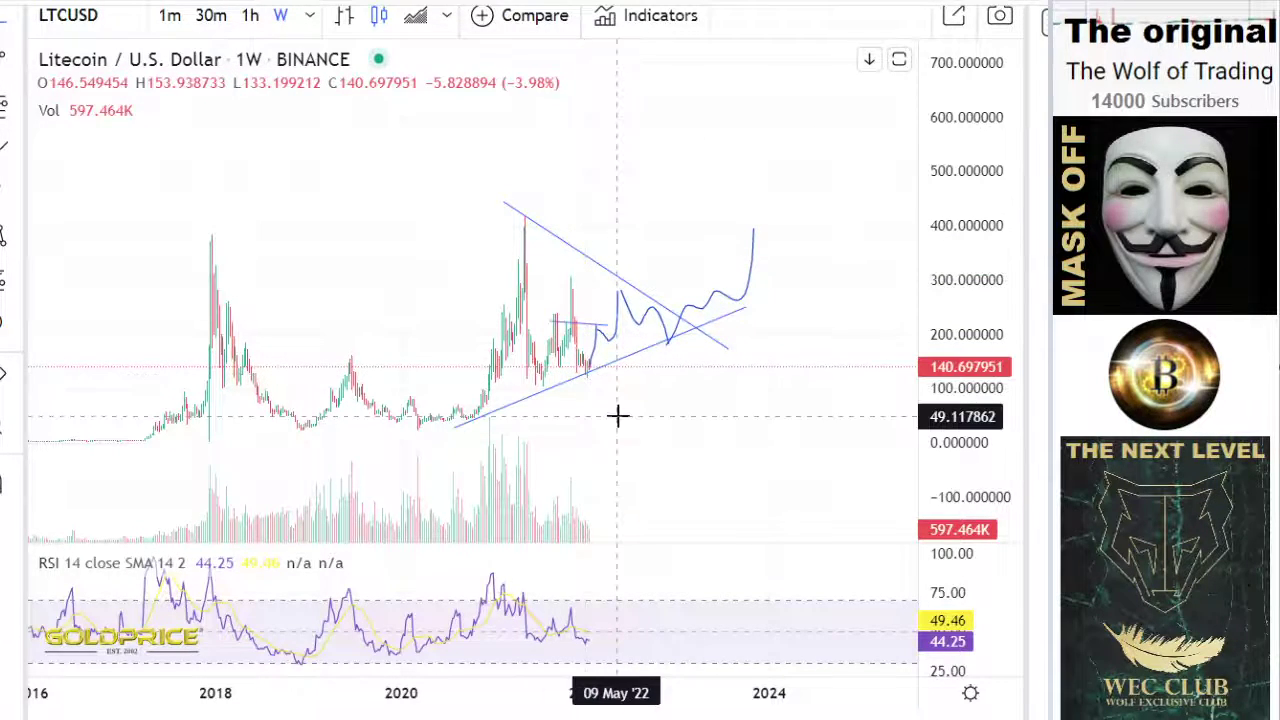
{"action": "left_click", "coordinate": [592, 379]}
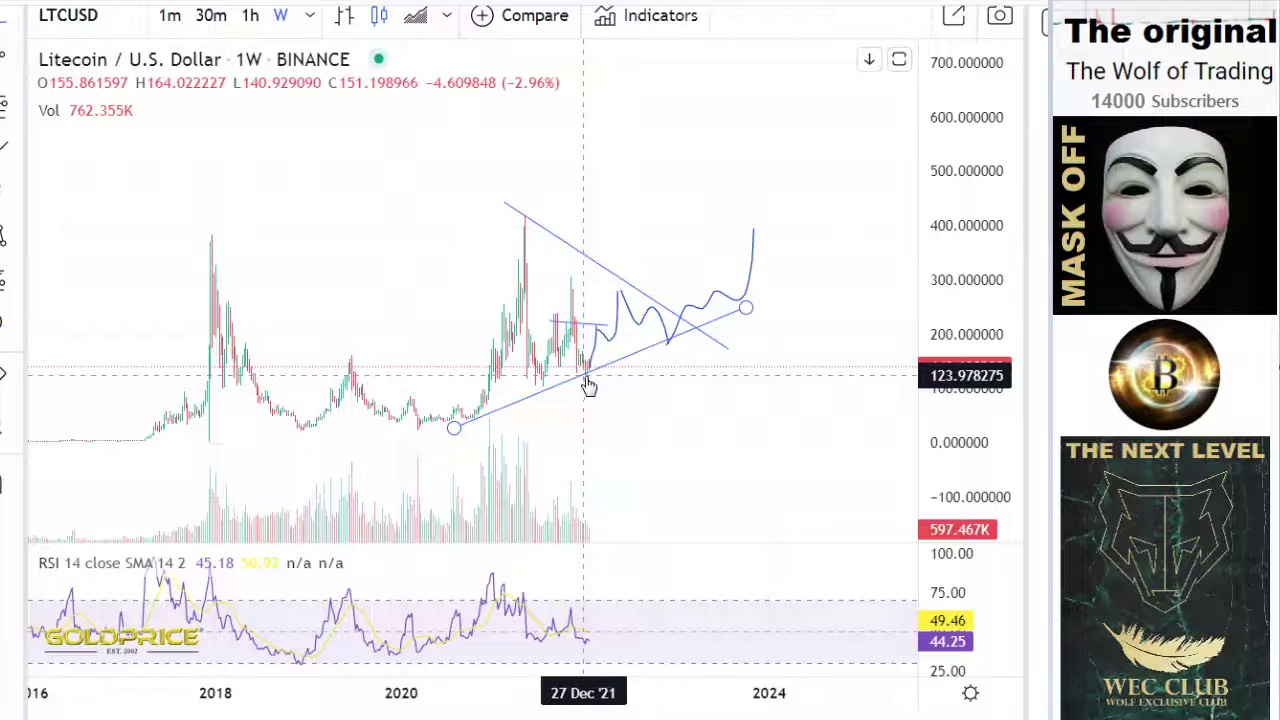
{"action": "left_click", "coordinate": [601, 394]}
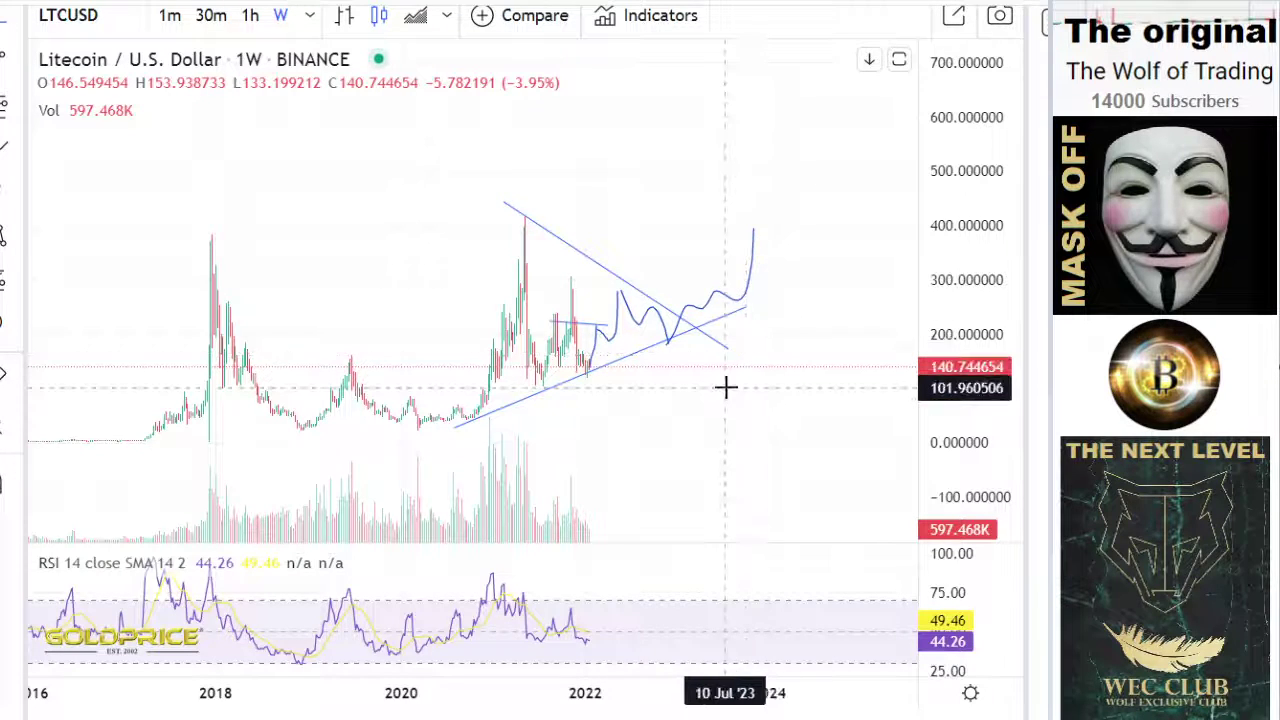
- Examine the projected breakout against the full weekly price history and the 2018 and 2021 peaks
{"action": "scroll", "coordinate": [726, 386], "scroll_direction": "down", "scroll_amount": 5}
{"action": "left_click_drag", "start_coordinate": [962, 290], "coordinate": [965, 445]}
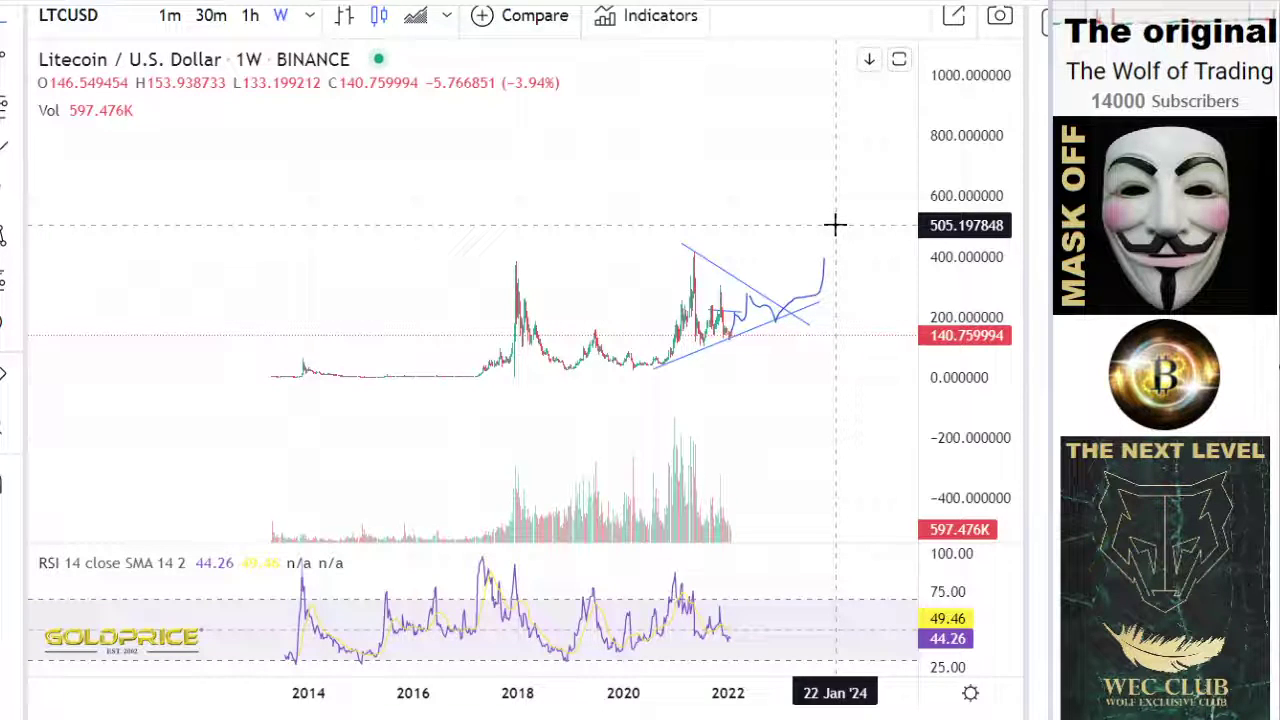
{"action": "left_click_drag", "start_coordinate": [823, 214], "coordinate": [762, 363]}
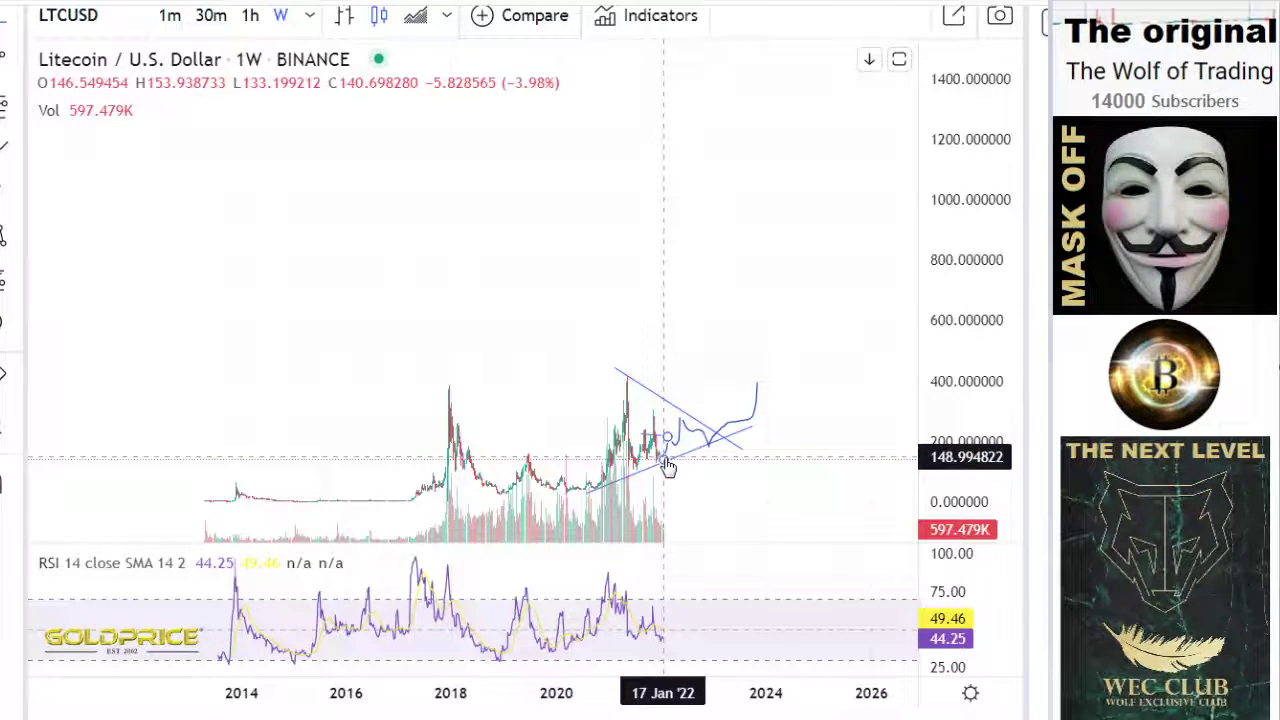
{"action": "left_click_drag", "start_coordinate": [932, 491], "coordinate": [932, 370]}
{"action": "left_click_drag", "start_coordinate": [773, 377], "coordinate": [794, 229]}
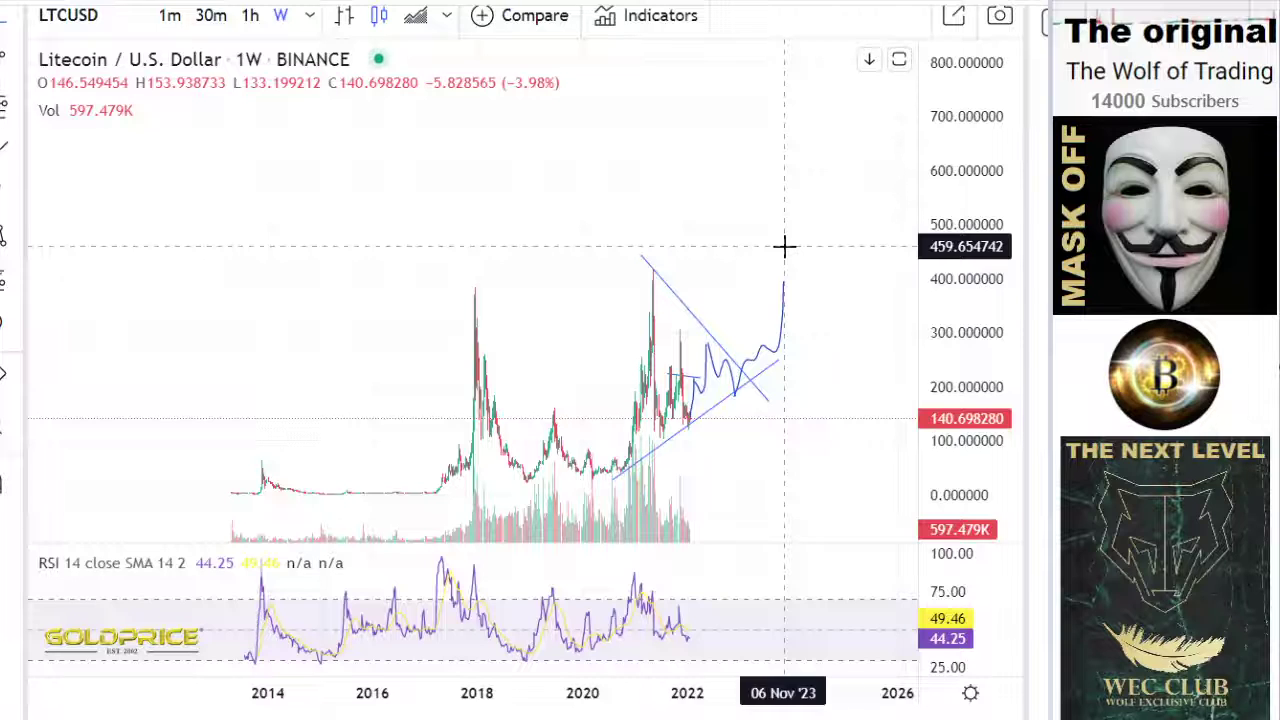
{"action": "scroll", "coordinate": [574, 363], "scroll_direction": "up", "scroll_amount": 3}
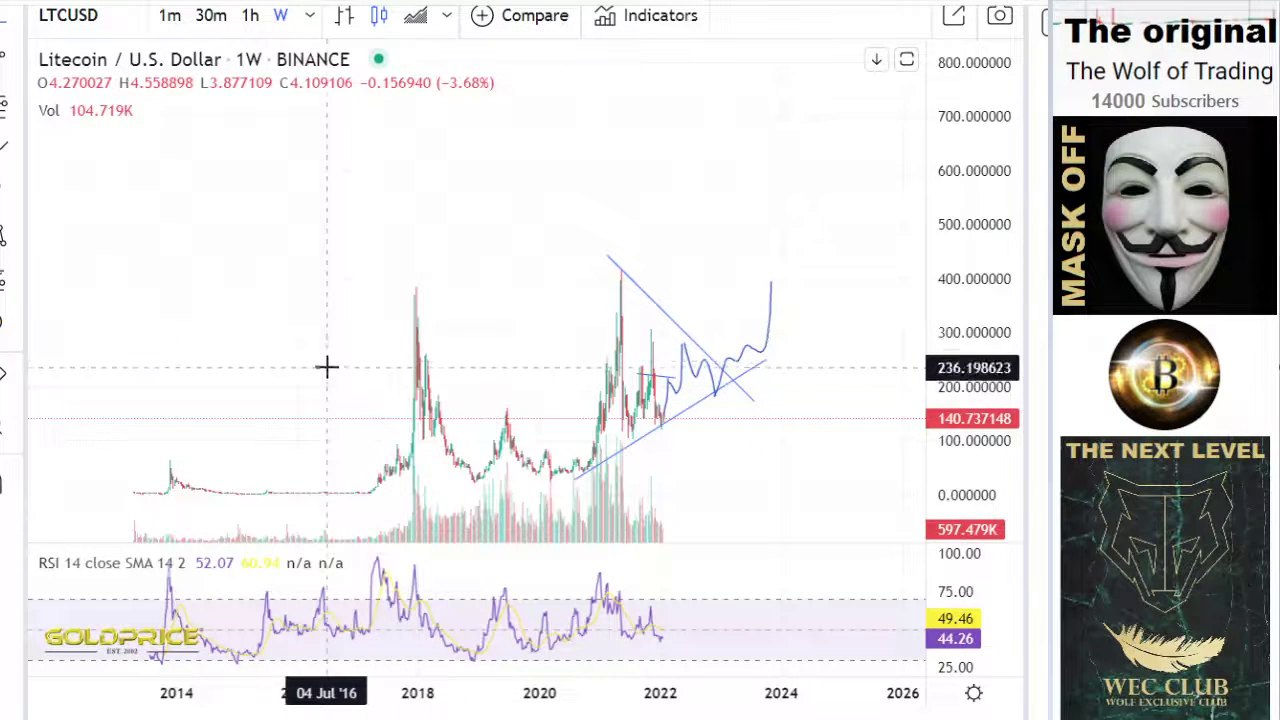
{"action": "mouse_move", "coordinate": [640, 228]}
{"action": "left_mouse_down"}
{"action": "mouse_move", "coordinate": [600, 220]}
{"action": "mouse_move", "coordinate": [531, 330]}
{"action": "left_mouse_up"}
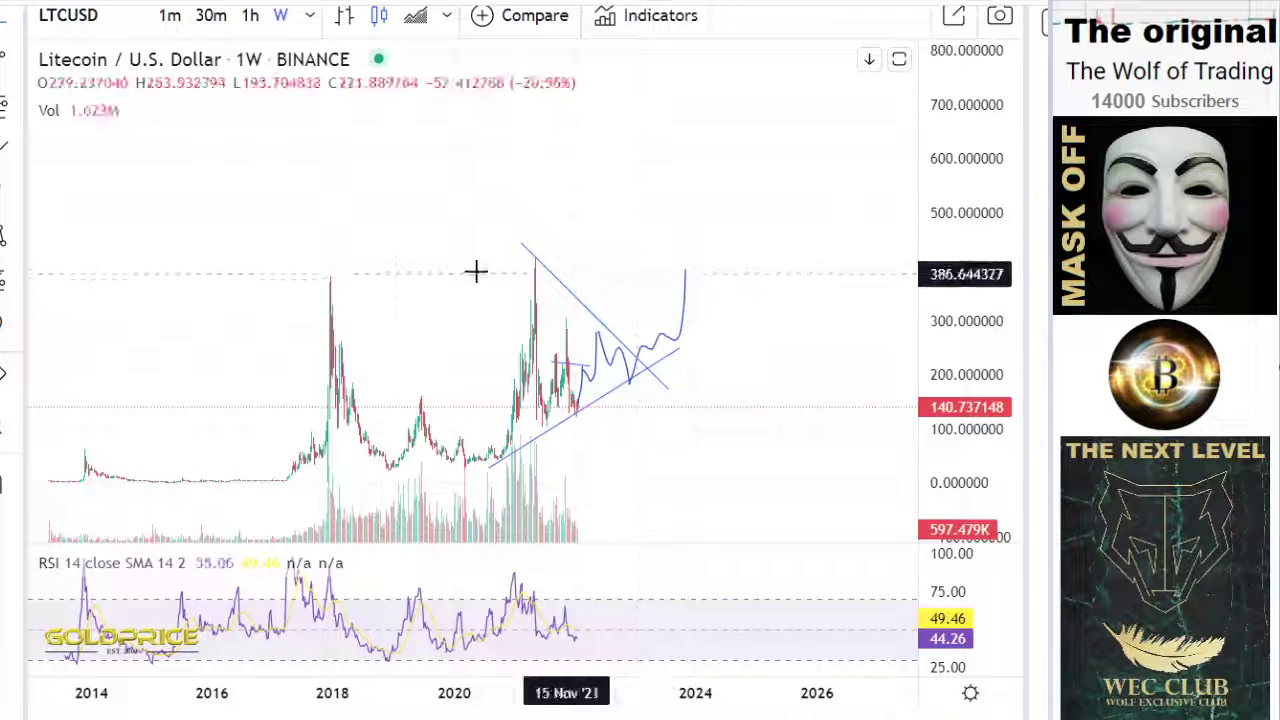
- Brush a forecast extension from the late-2023 peak down to about 310, then gradually up to about 410 in mid-2025
{"action": "left_click", "coordinate": [15, 150]}
{"action": "left_click", "coordinate": [92, 152]}
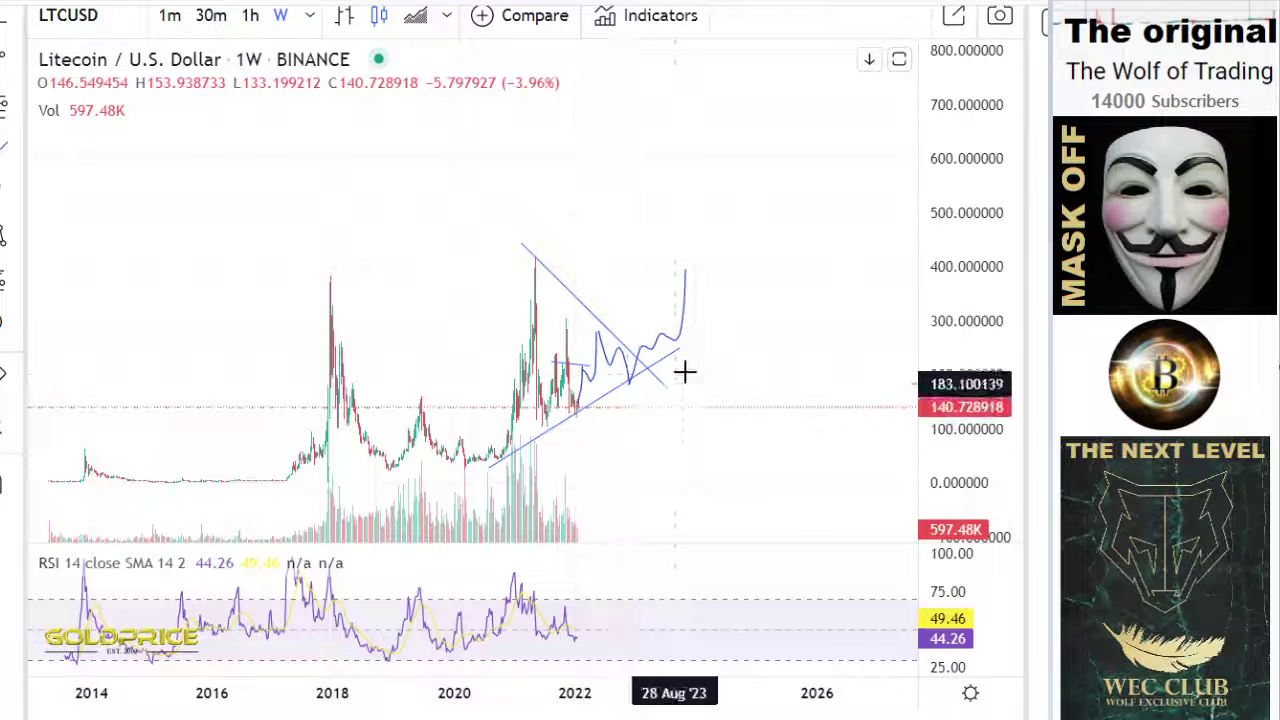
{"action": "mouse_move", "coordinate": [688, 272]}
{"action": "left_mouse_down"}
{"action": "mouse_move", "coordinate": [706, 318]}
{"action": "mouse_move", "coordinate": [734, 287]}
{"action": "left_mouse_up"}
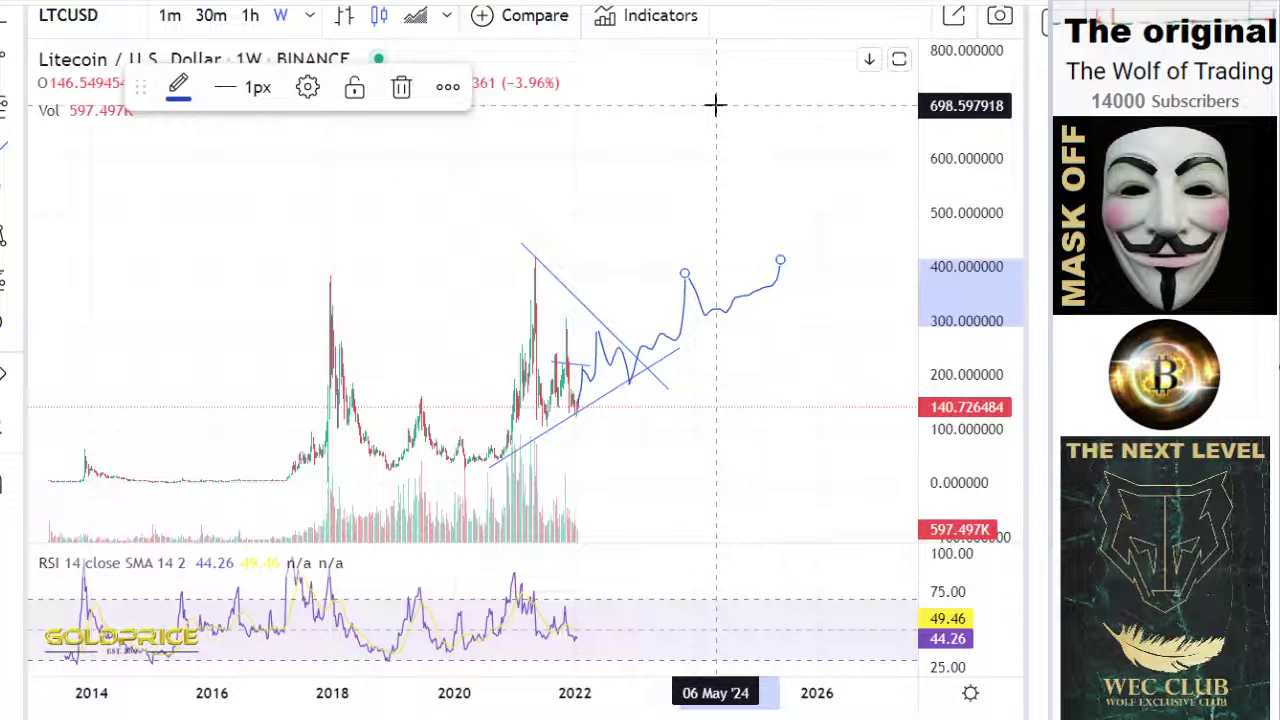
- Brush a steep crash path from the late-2023 forecast peak of about 391 down to 0, and delete that stroke
{"action": "left_click", "coordinate": [685, 271]}
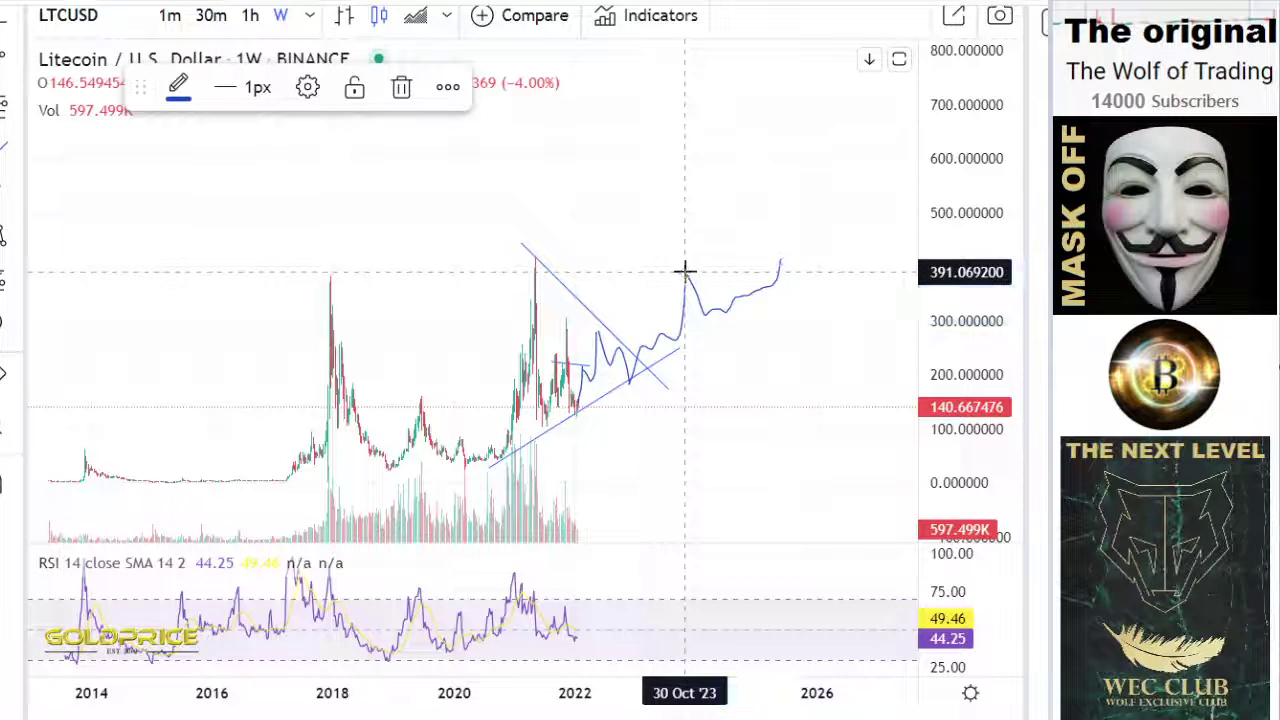
{"action": "left_click_drag", "start_coordinate": [685, 270], "coordinate": [736, 484]}
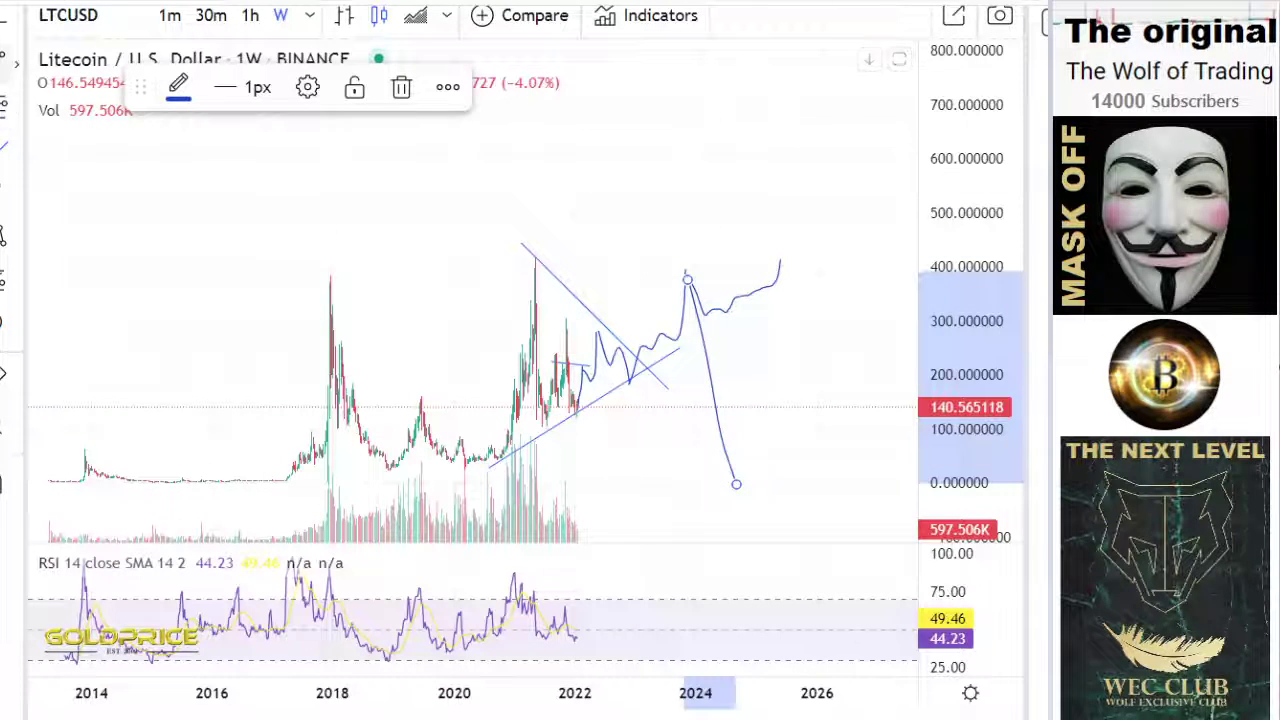
{"action": "left_click", "coordinate": [14, 20]}
{"action": "left_click", "coordinate": [60, 27]}
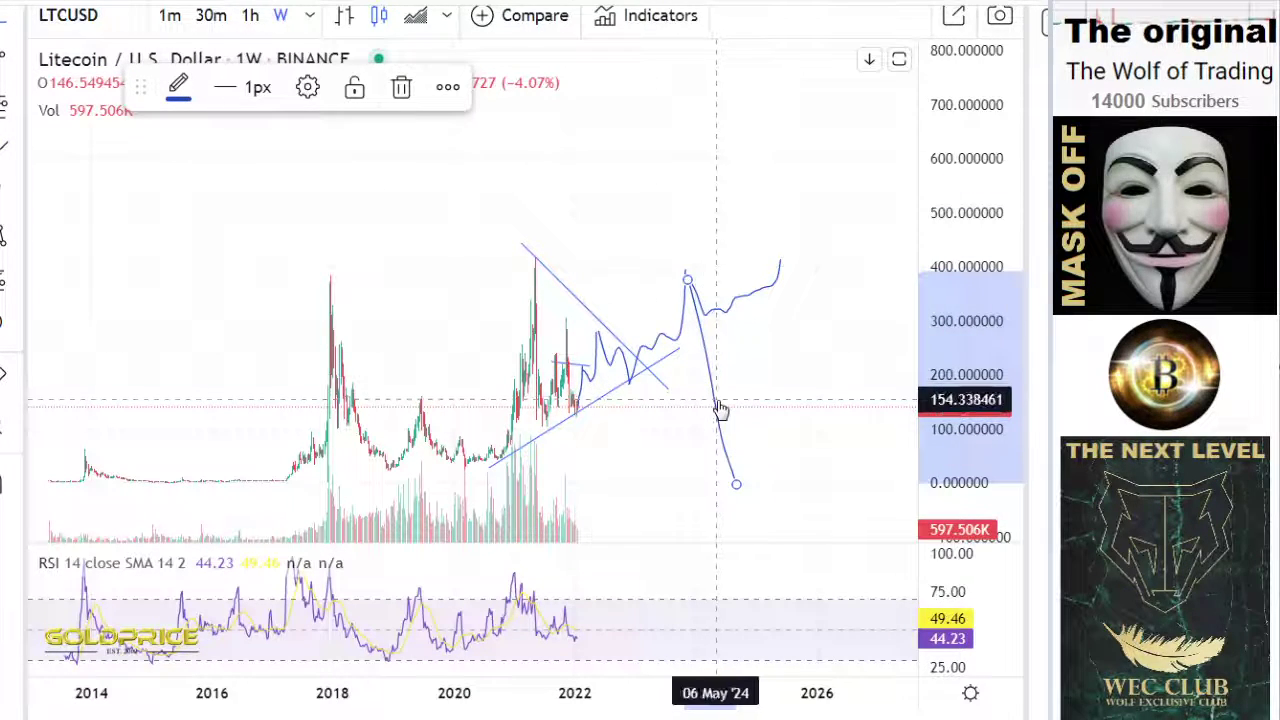
{"action": "key", "text": "Delete"}
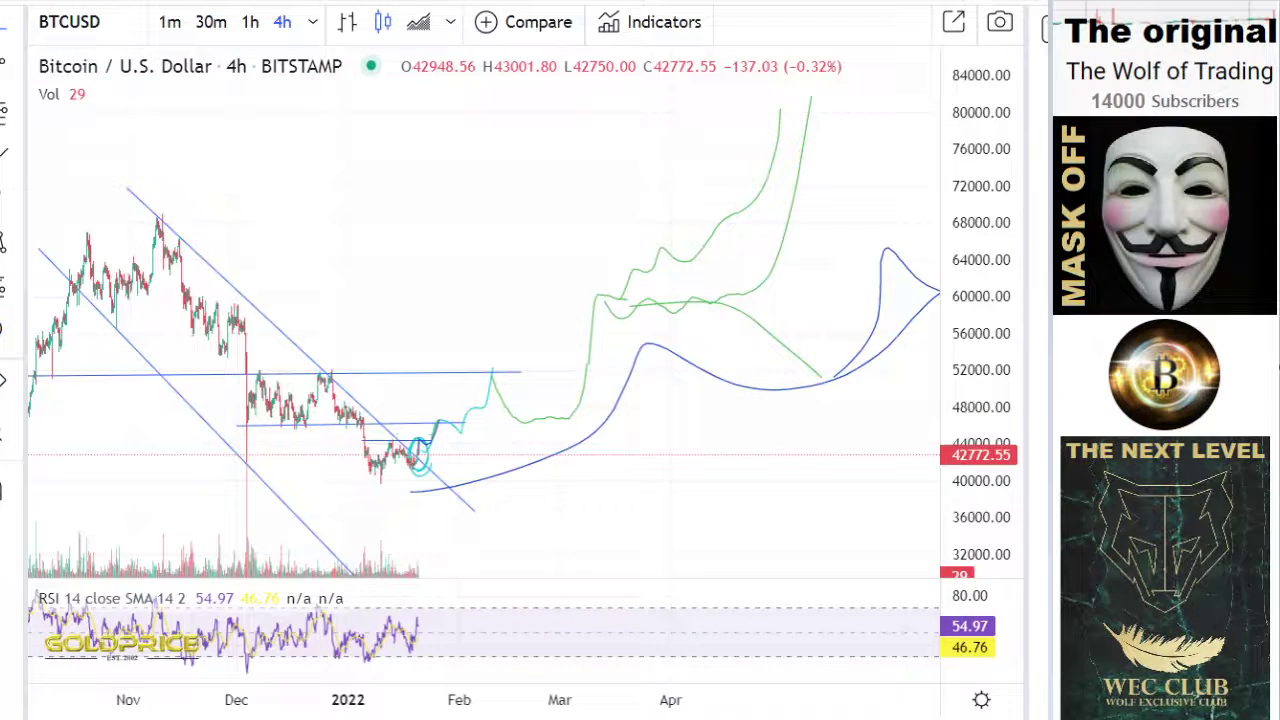
- Switch to the Bitcoin / U.S. Dollar chart and set it to the 30-minute interval with the Cross cursor
{"action": "left_click", "coordinate": [492, 390]}
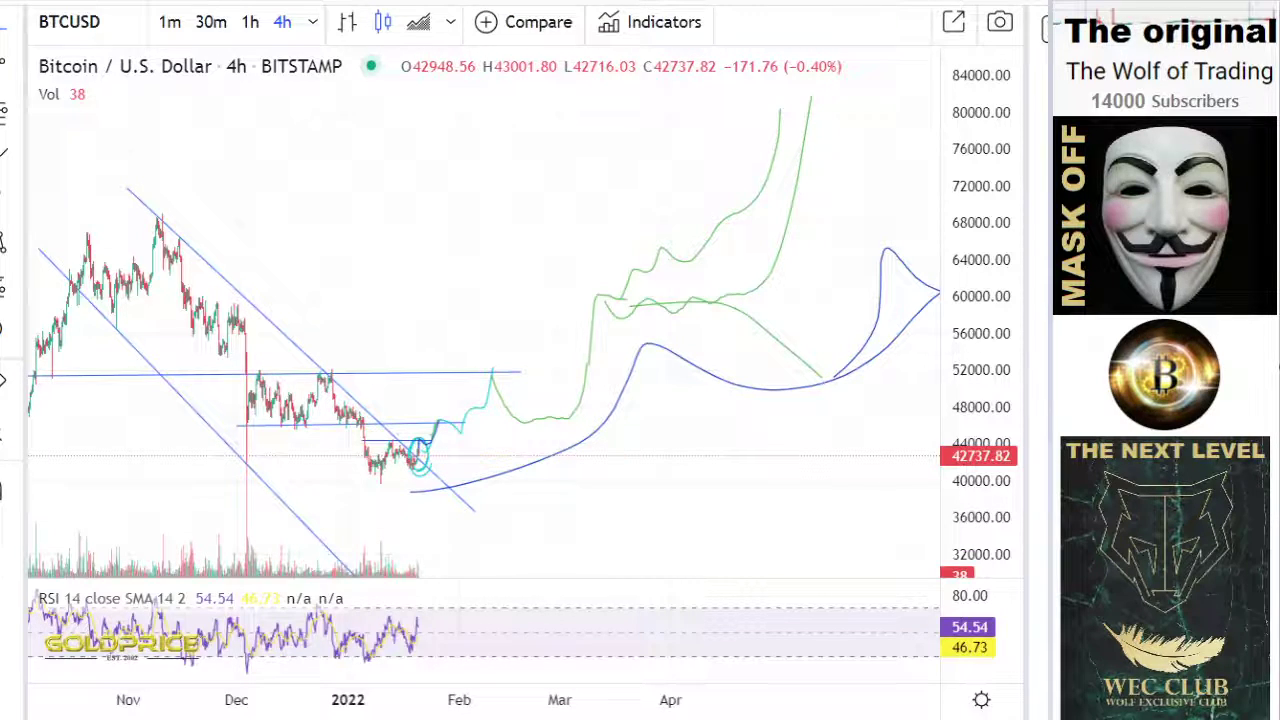
{"action": "left_click", "coordinate": [250, 22]}
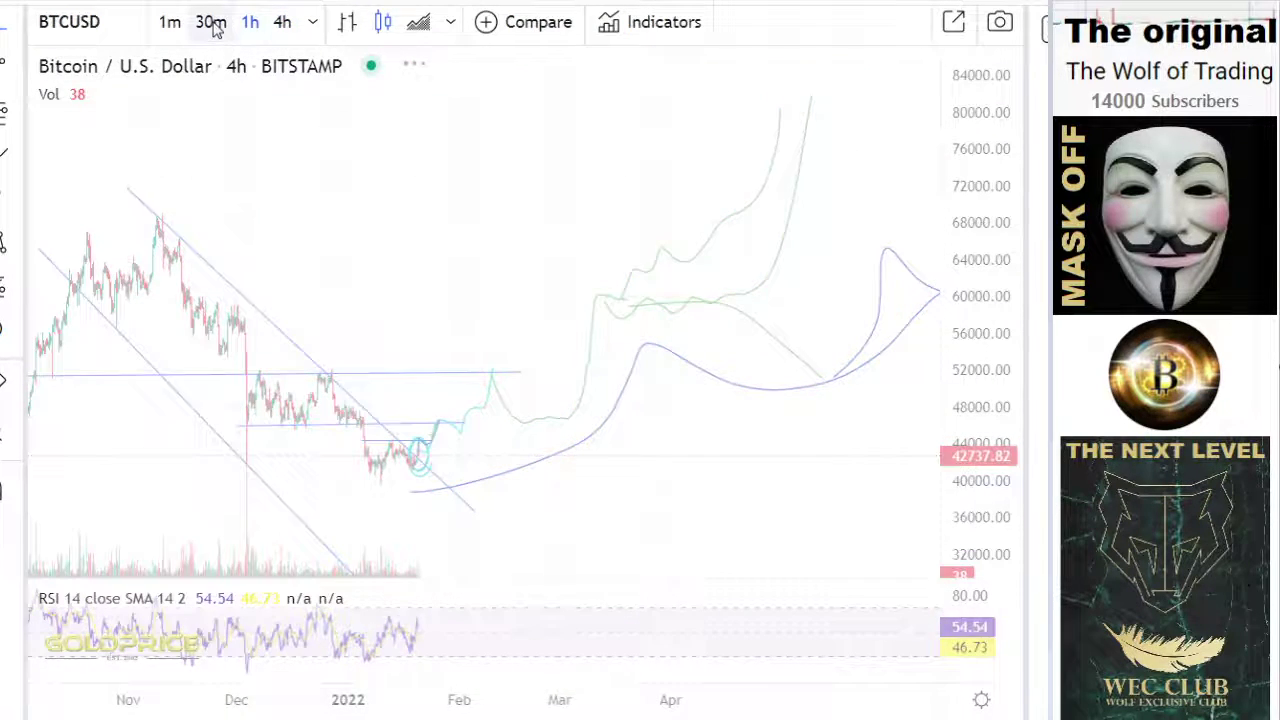
{"action": "left_click", "coordinate": [211, 22]}
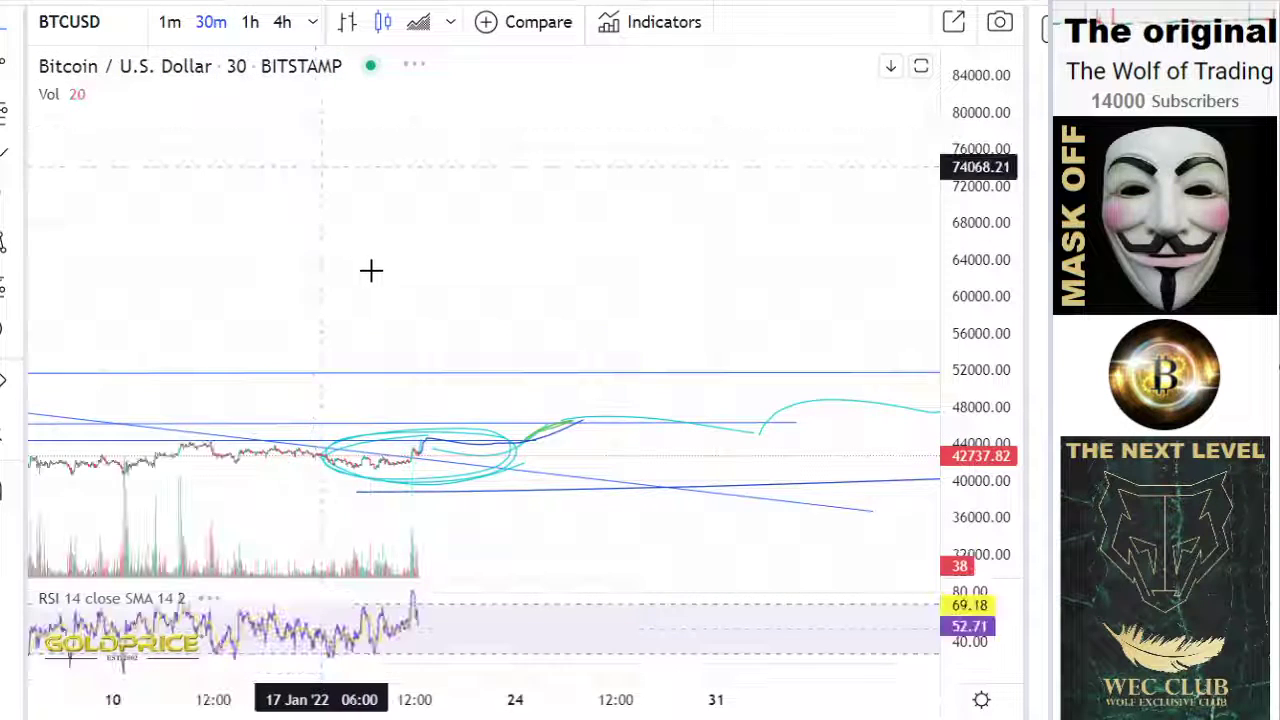
{"action": "left_click", "coordinate": [8, 28]}
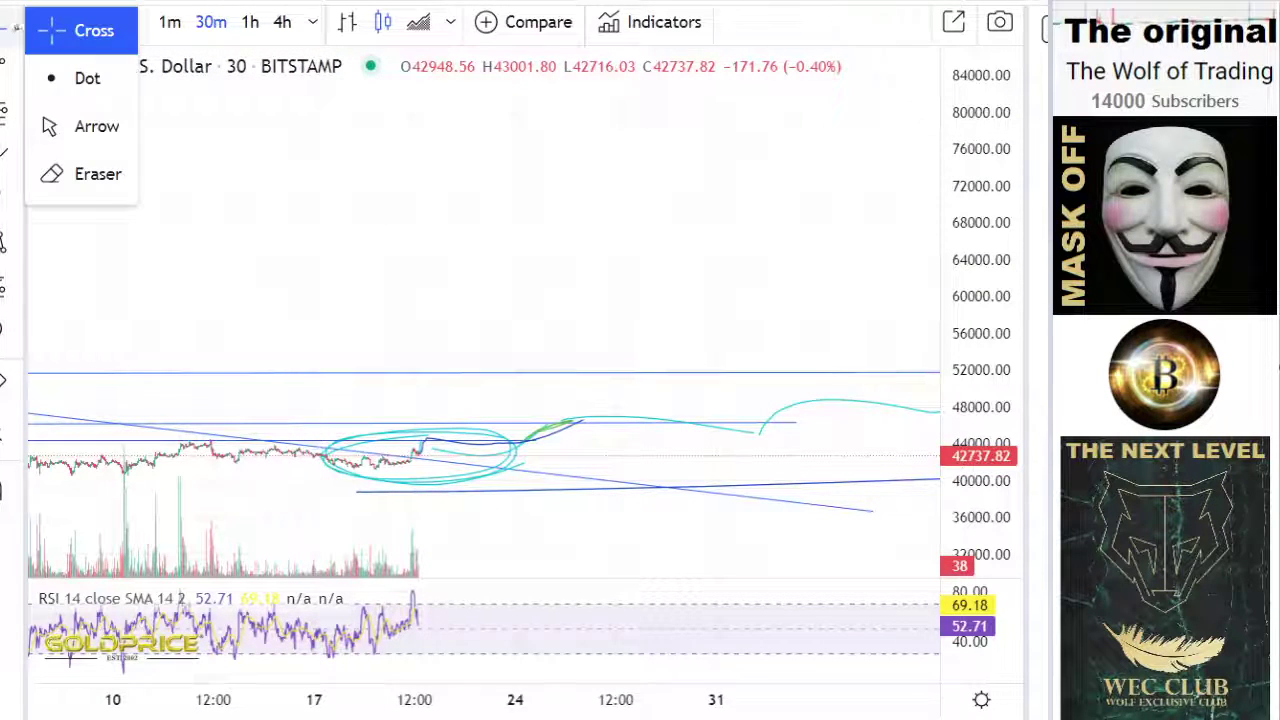
{"action": "left_click", "coordinate": [44, 36]}
- Examine the circled Bitcoin price area against the descending trend line and the resistance levels above it
{"action": "left_click_drag", "start_coordinate": [548, 283], "coordinate": [776, 199]}
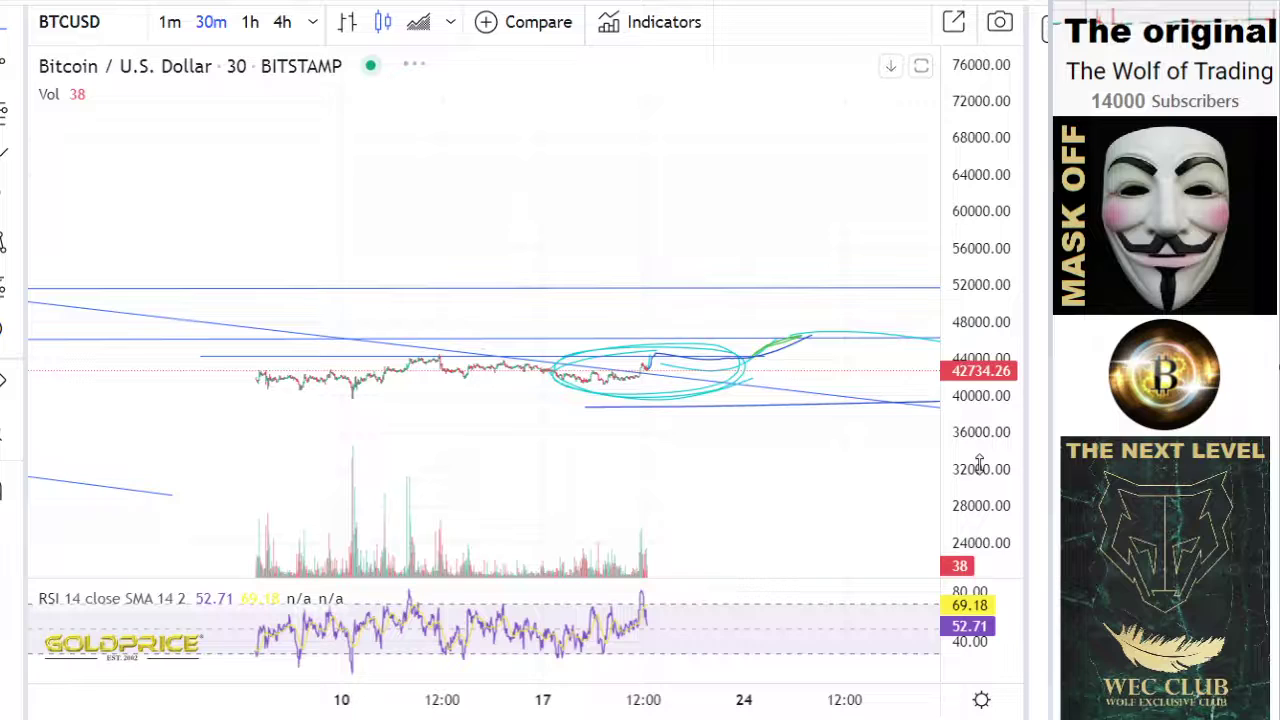
{"action": "left_click_drag", "start_coordinate": [971, 538], "coordinate": [969, 303]}
{"action": "left_click_drag", "start_coordinate": [971, 406], "coordinate": [971, 270]}
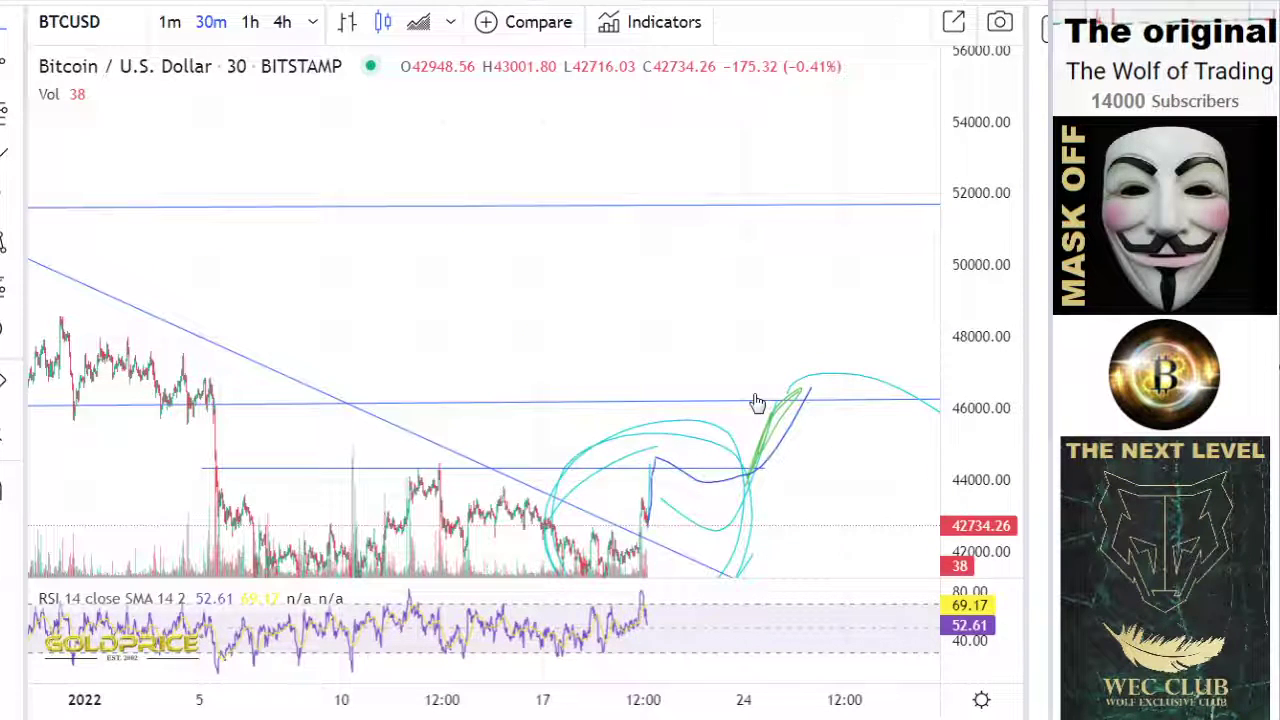
{"action": "left_click_drag", "start_coordinate": [799, 285], "coordinate": [864, 181]}
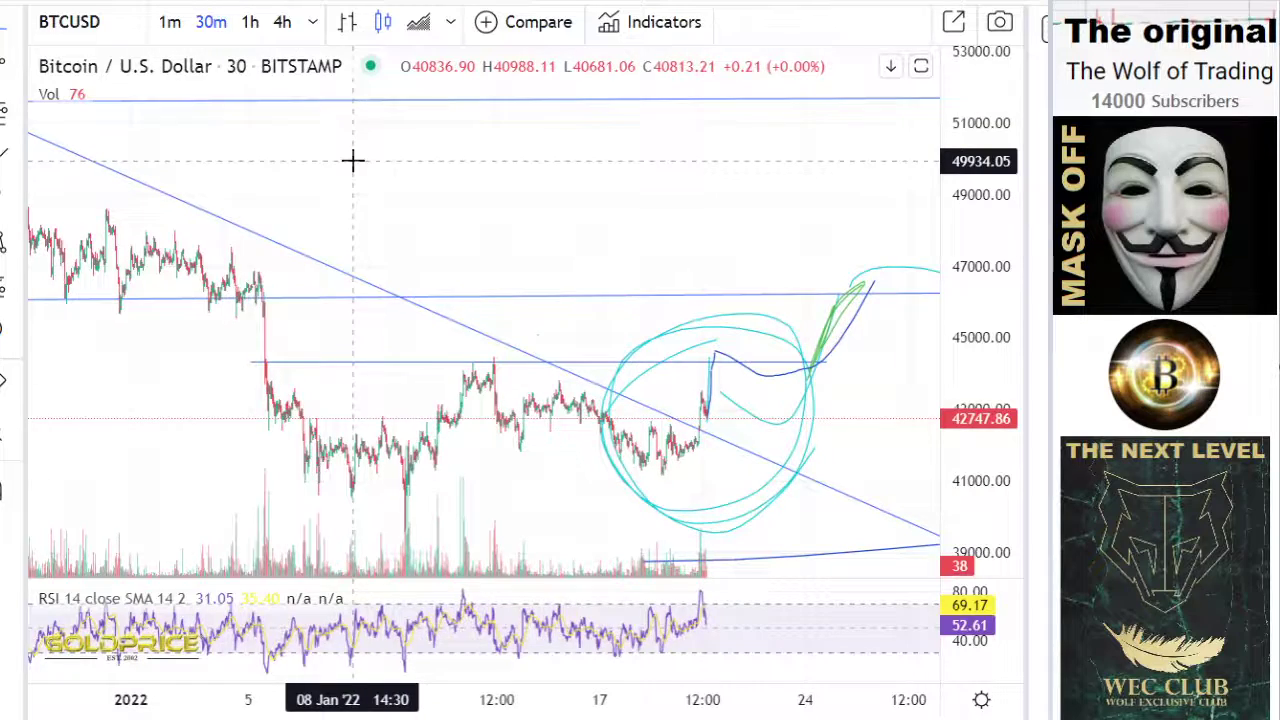
{"action": "scroll", "coordinate": [352, 160], "scroll_direction": "up", "scroll_amount": 4}
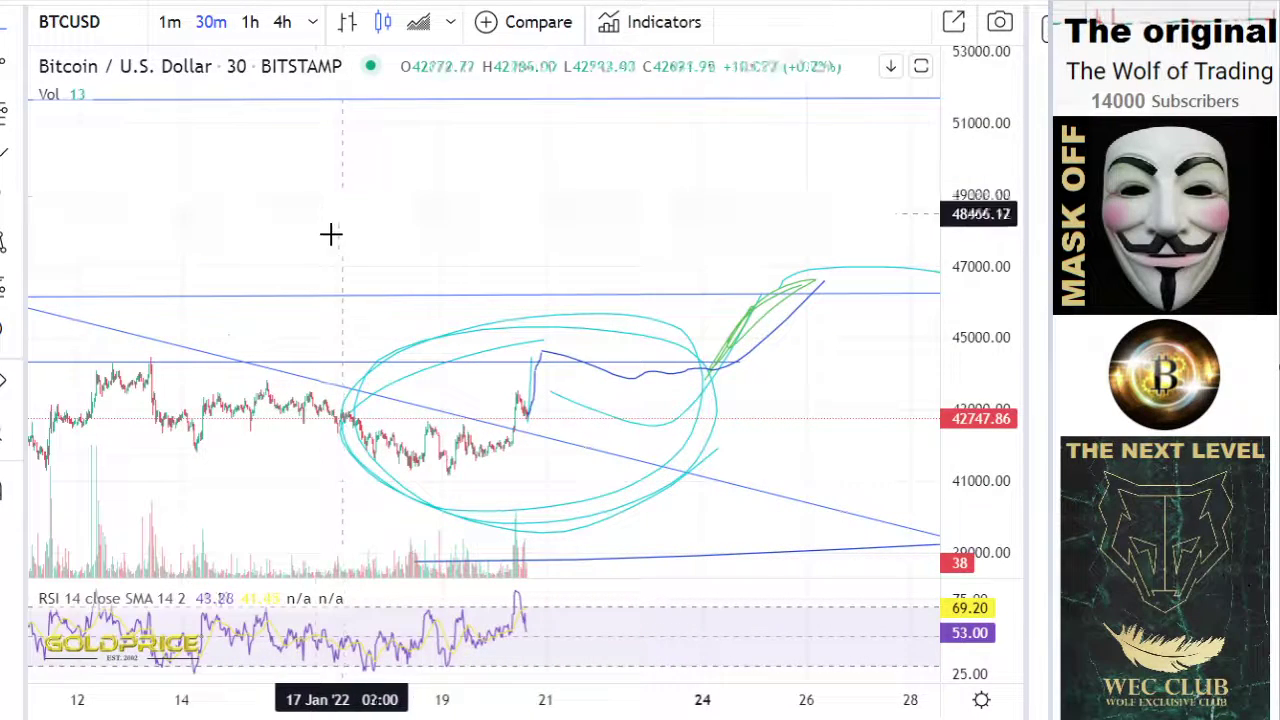
{"action": "left_click_drag", "start_coordinate": [618, 248], "coordinate": [805, 243]}
{"action": "scroll", "coordinate": [697, 263], "scroll_direction": "up", "scroll_amount": 5}
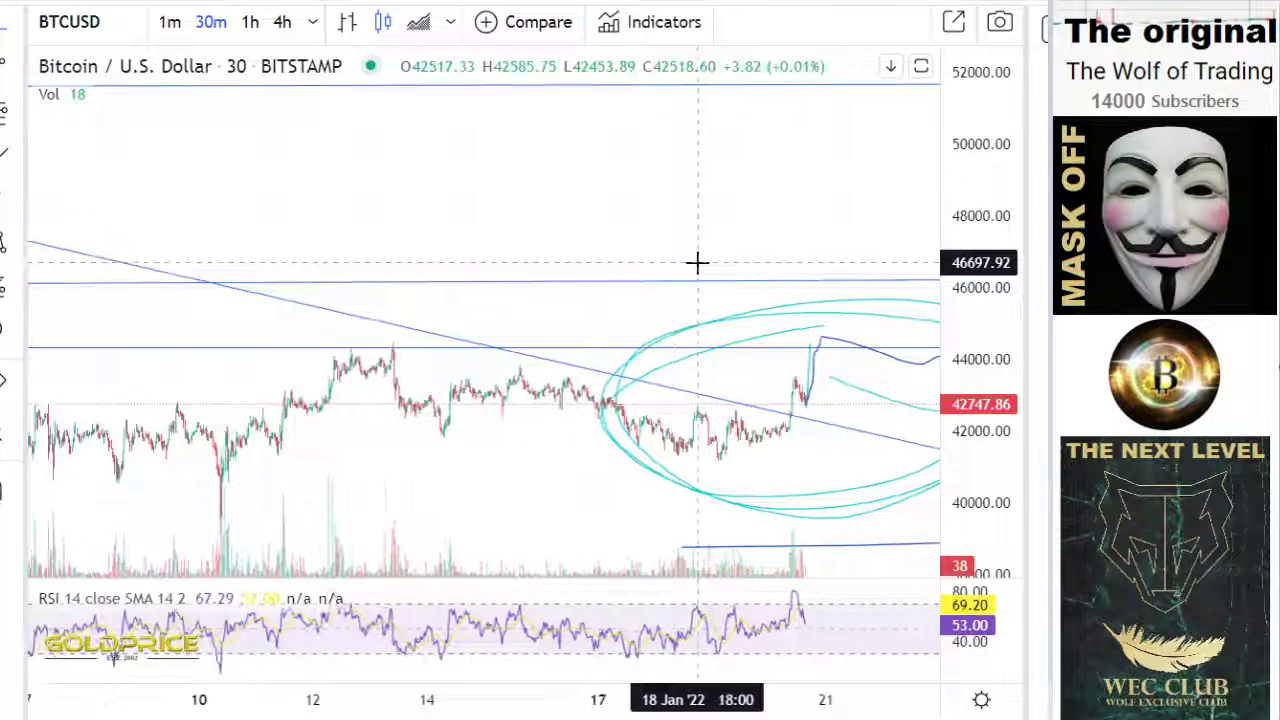
{"action": "scroll", "coordinate": [695, 263], "scroll_direction": "up", "scroll_amount": 3}
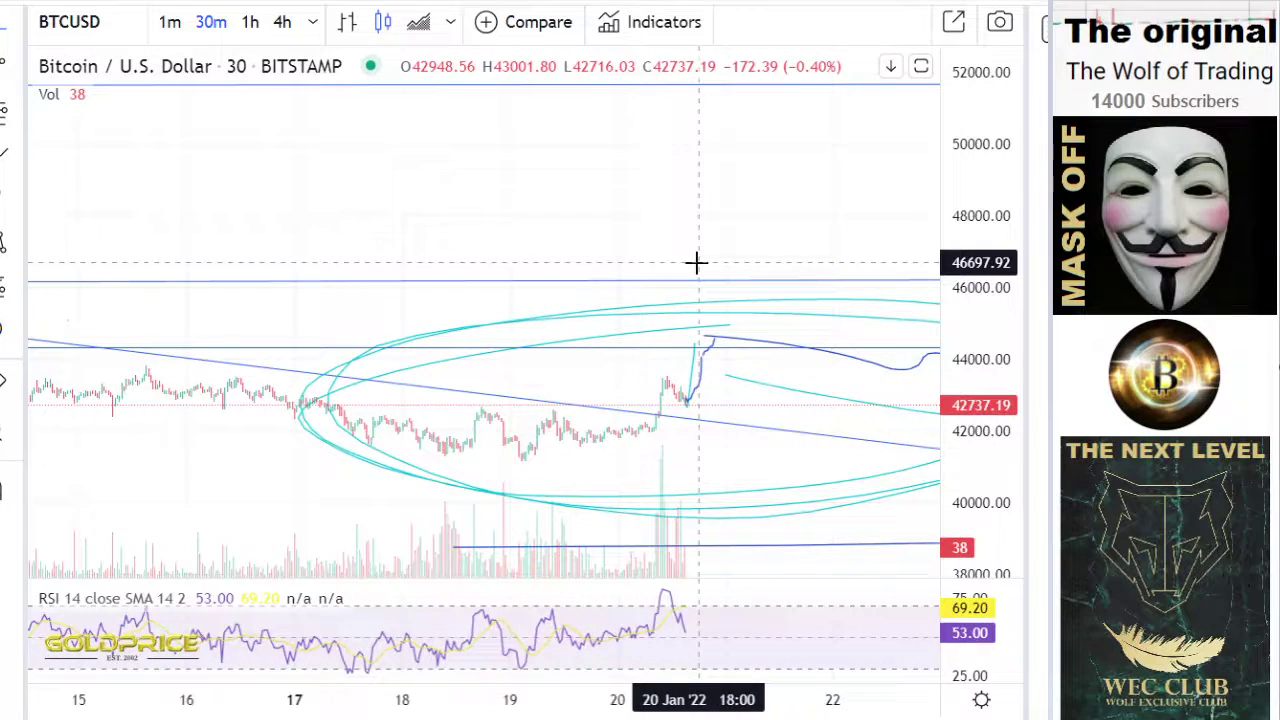
- Examine the 20 Jan '22 breakout candles and their pullback toward the descending trend line, compared with the drawn rebound path
{"action": "left_click_drag", "start_coordinate": [794, 466], "coordinate": [889, 446]}
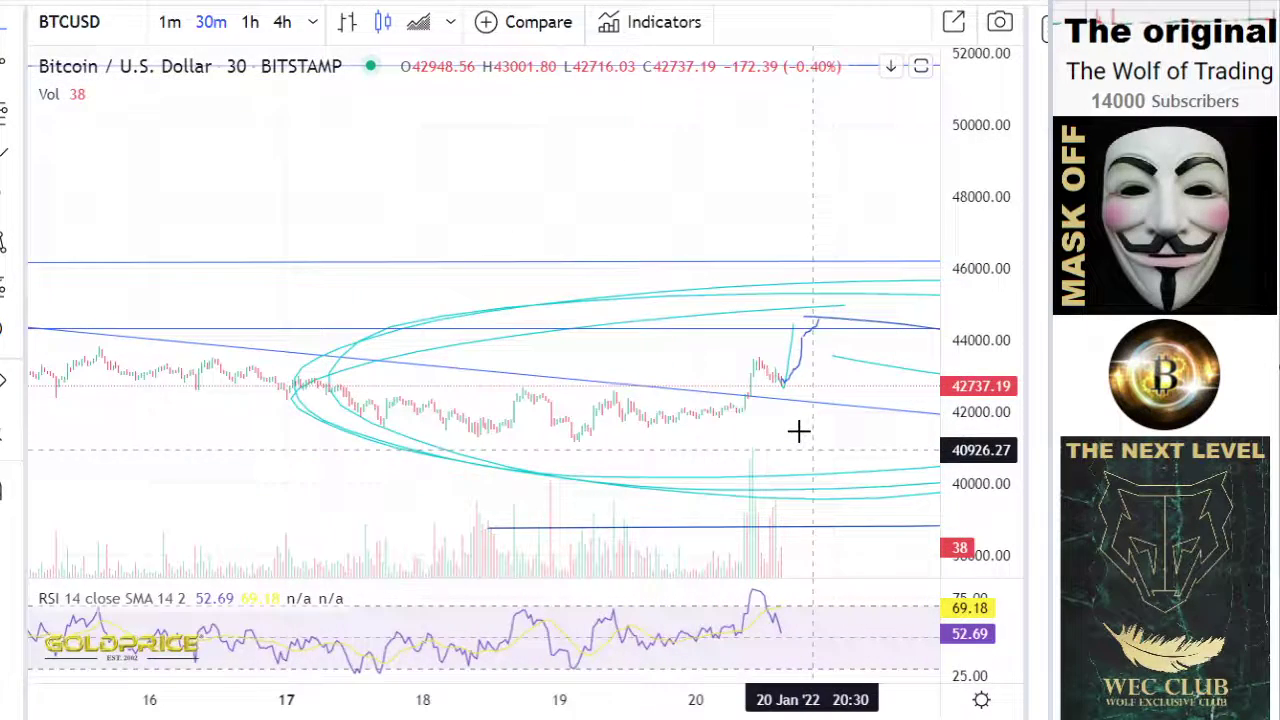
{"action": "scroll", "coordinate": [797, 431], "scroll_direction": "up", "scroll_amount": 3}
{"action": "left_click_drag", "start_coordinate": [971, 510], "coordinate": [951, 166]}
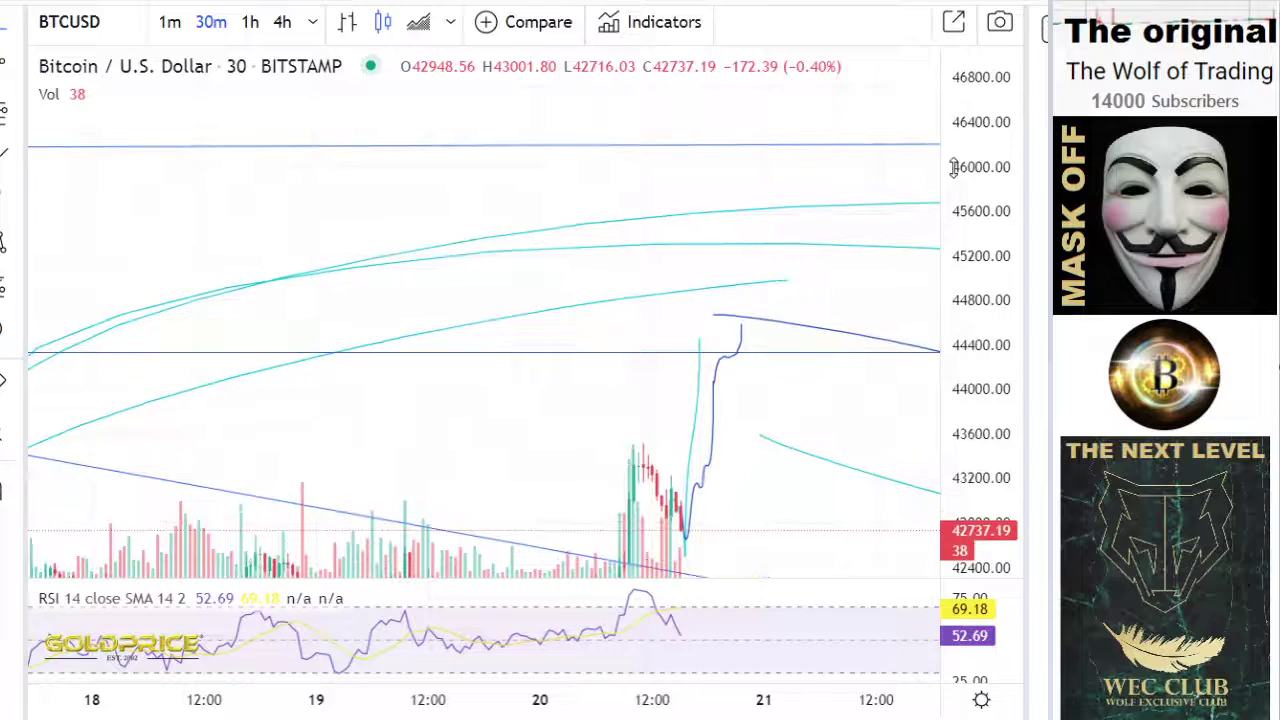
{"action": "left_click_drag", "start_coordinate": [600, 436], "coordinate": [718, 286]}
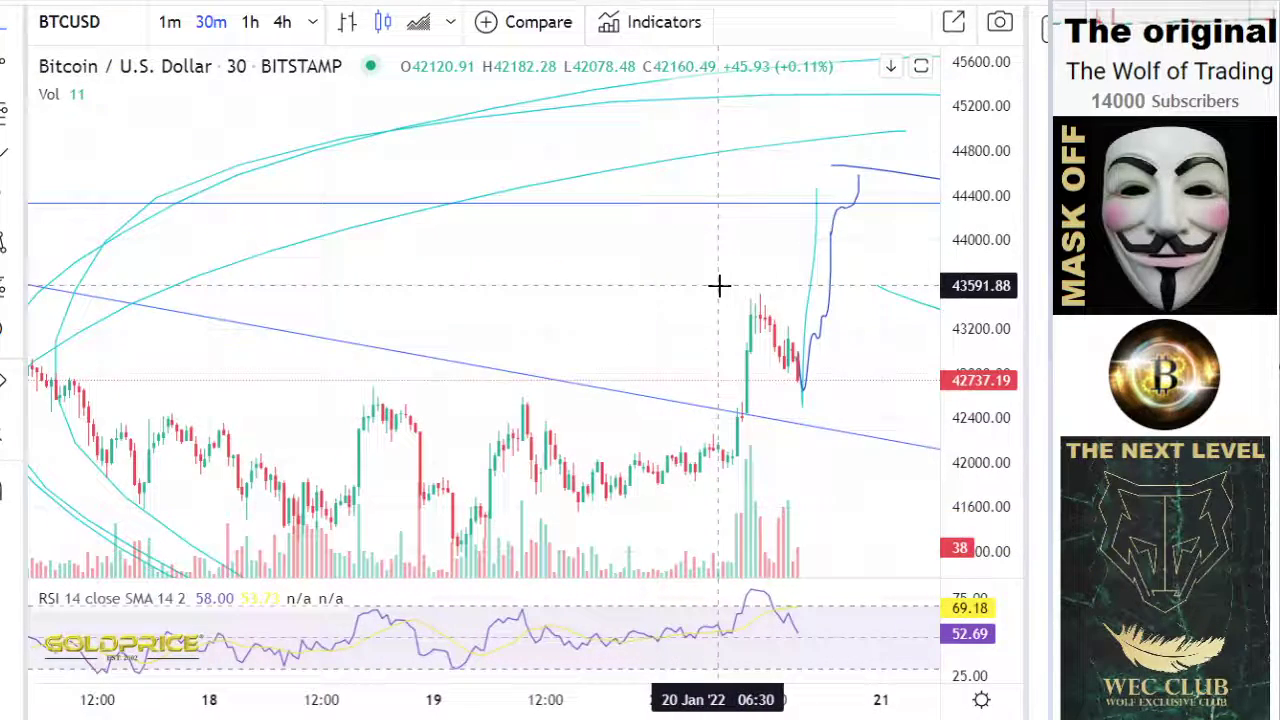
{"action": "scroll", "coordinate": [718, 286], "scroll_direction": "up", "scroll_amount": 3}
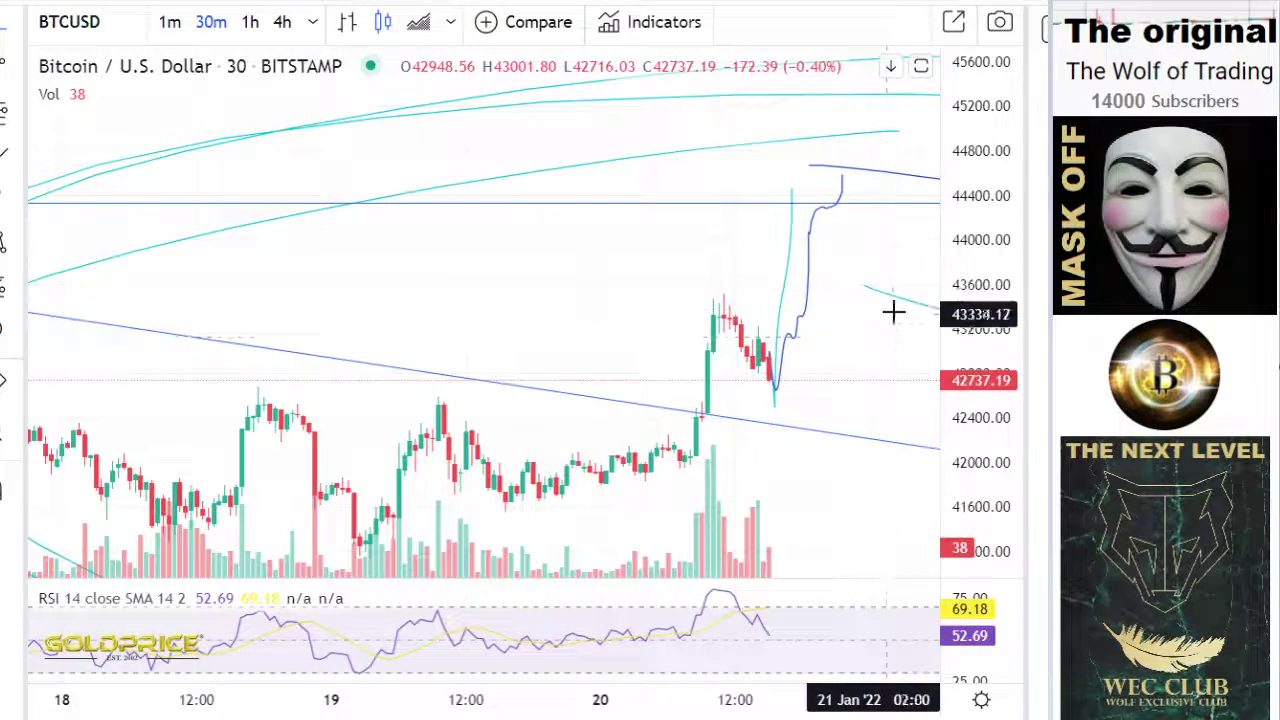
{"action": "left_click_drag", "start_coordinate": [976, 341], "coordinate": [979, 418]}
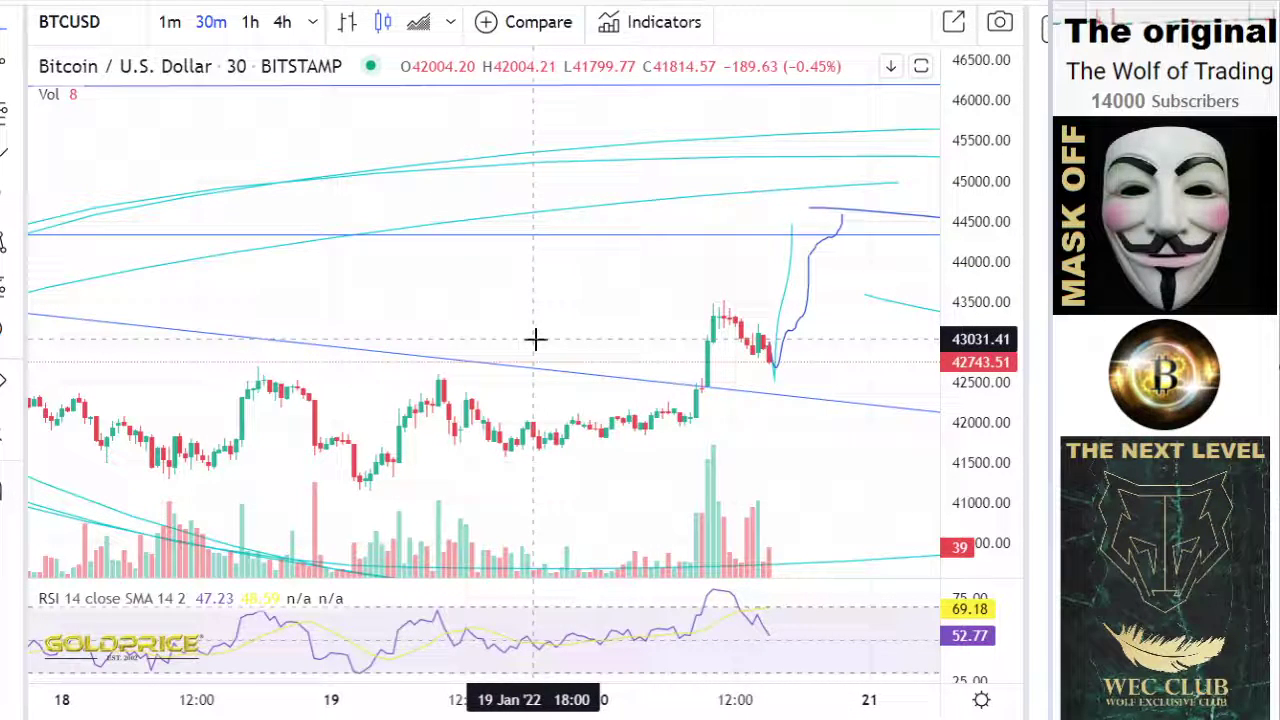
{"action": "scroll", "coordinate": [443, 386], "scroll_direction": "down", "scroll_amount": 3}
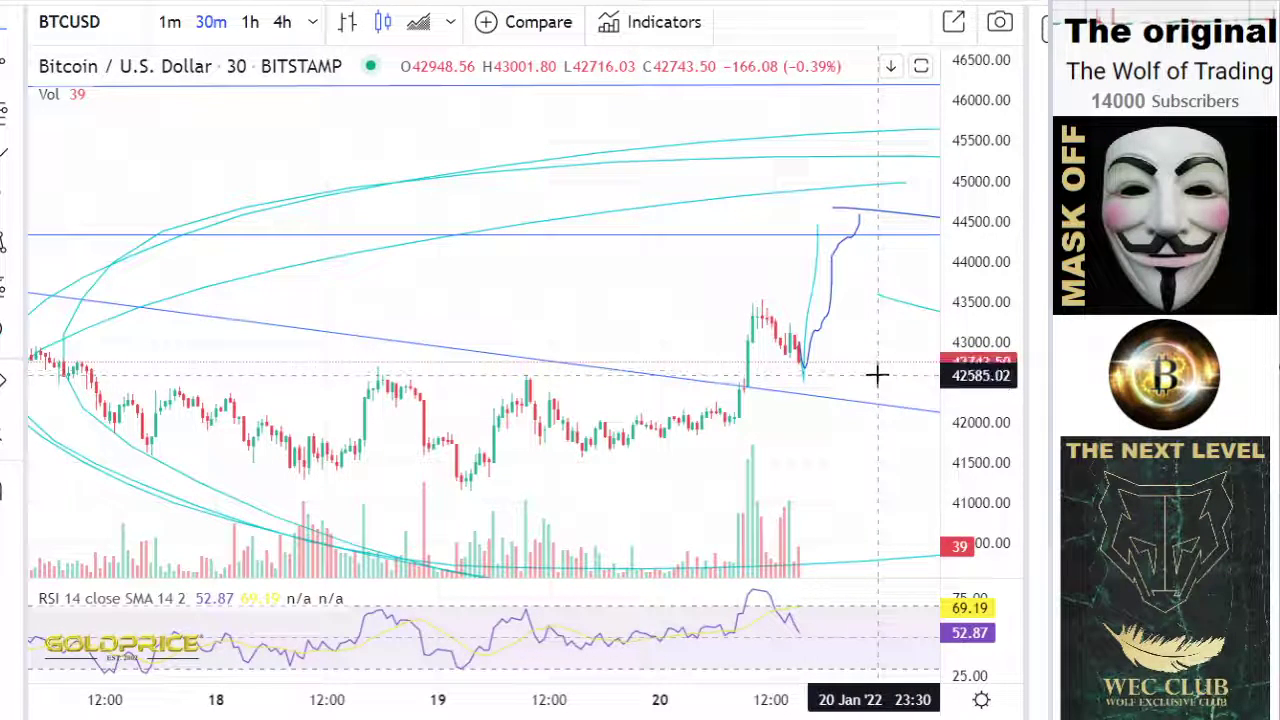
{"action": "scroll", "coordinate": [545, 380], "scroll_direction": "down", "scroll_amount": 1}
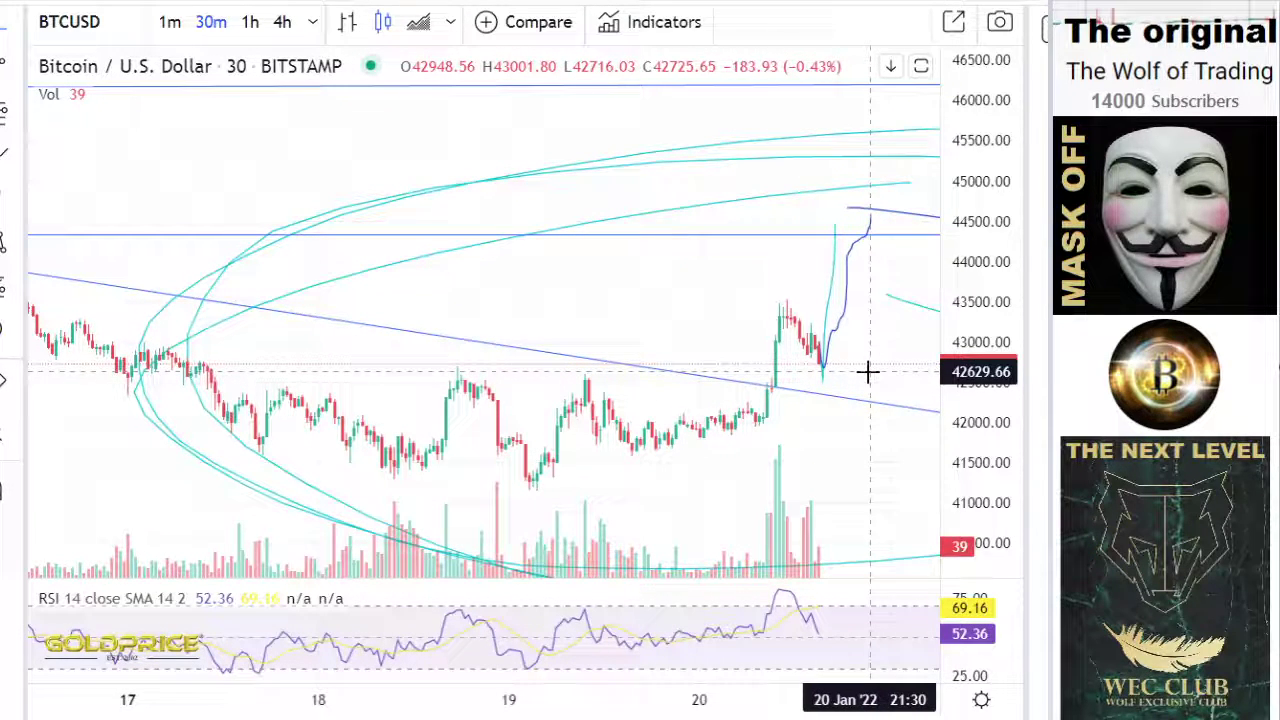
{"action": "left_click_drag", "start_coordinate": [723, 278], "coordinate": [700, 281]}
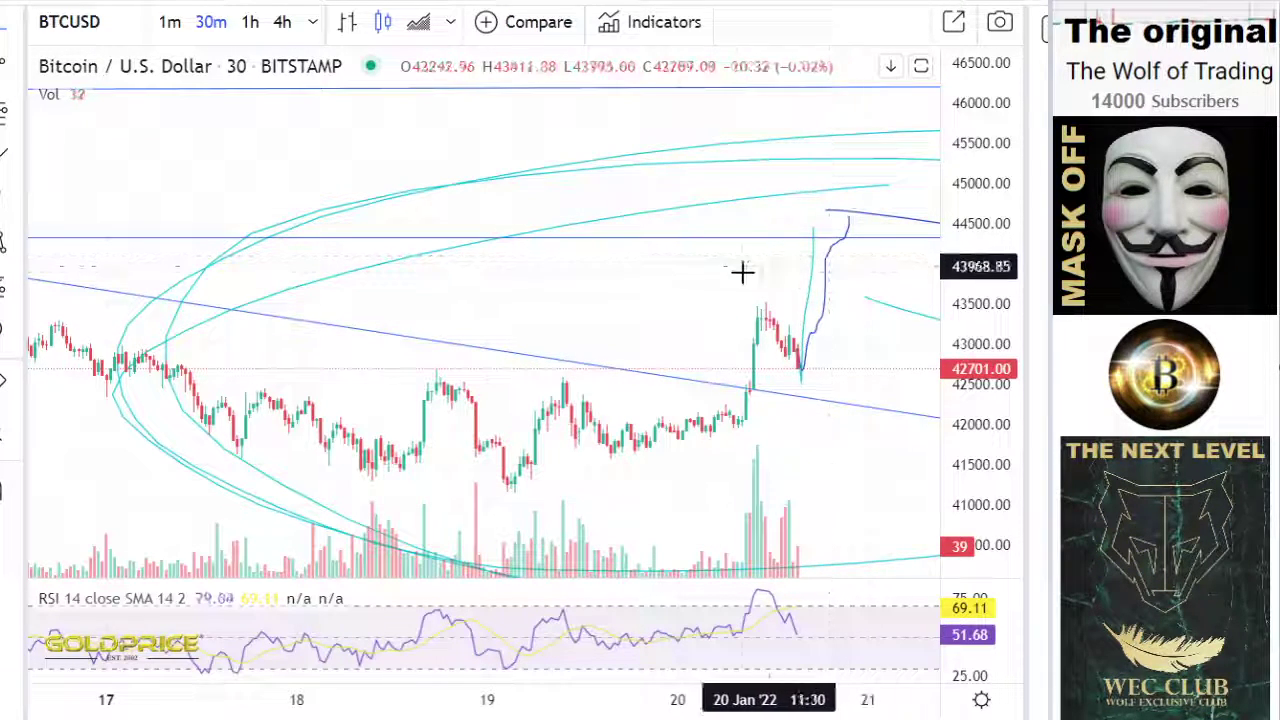
- Switch the Bitcoin chart to the 1-hour interval and review its price action
{"action": "left_click", "coordinate": [250, 22]}
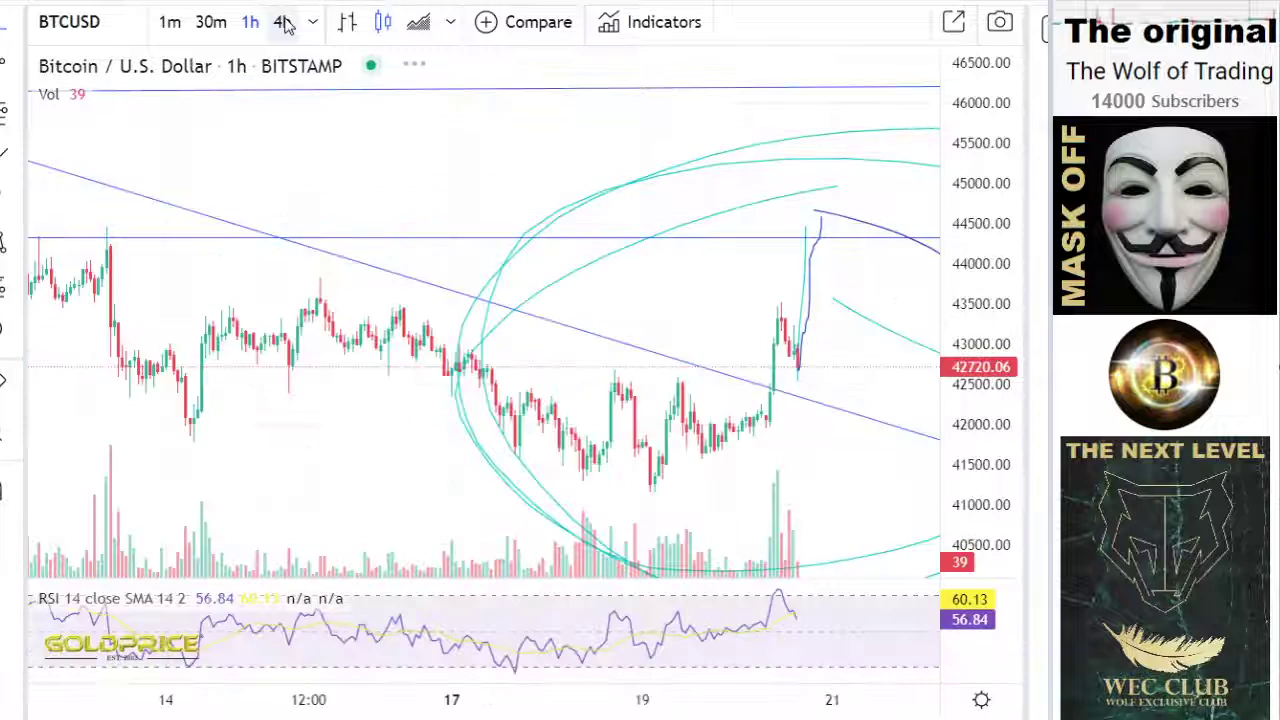
{"action": "scroll", "coordinate": [497, 246], "scroll_direction": "down", "scroll_amount": 6}
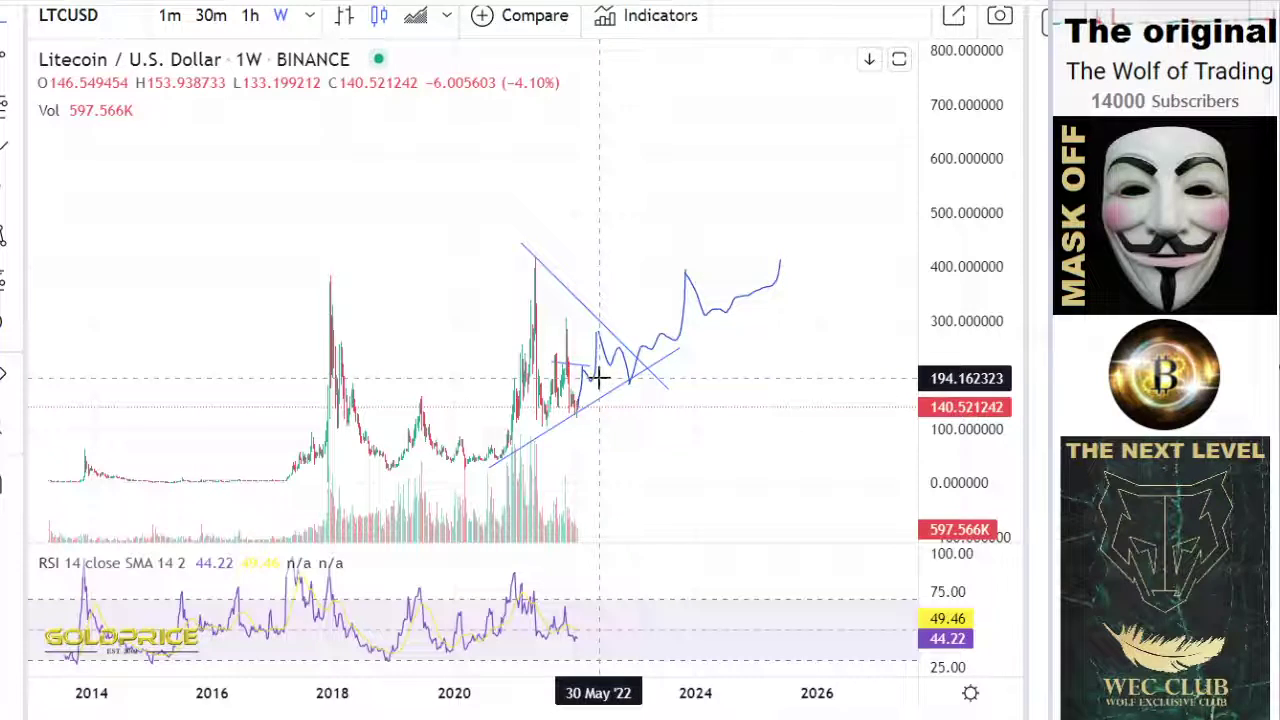
- On the weekly Litecoin chart, draw a near-horizontal support trend line from about 134 on 19 Oct '20 to about 126 on 31 Jul '23
{"action": "scroll", "coordinate": [457, 323], "scroll_direction": "up", "scroll_amount": 2}
{"action": "left_click_drag", "start_coordinate": [457, 323], "coordinate": [523, 301]}
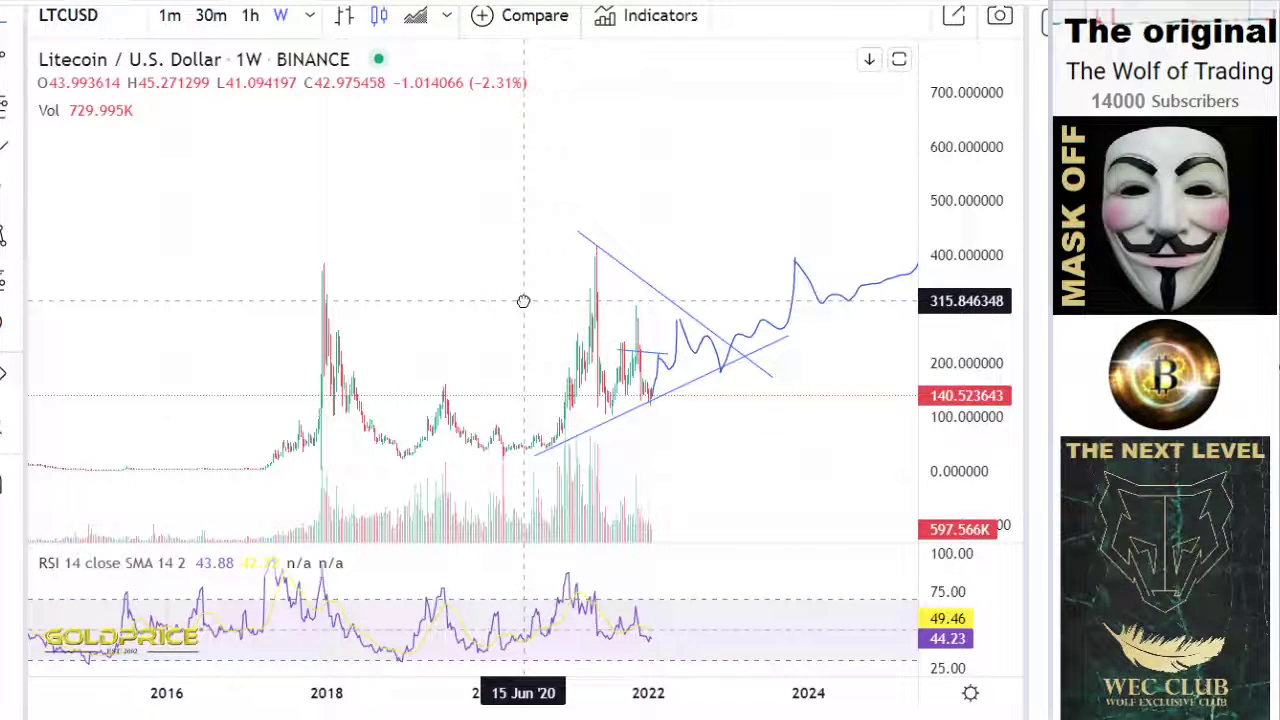
{"action": "scroll", "coordinate": [519, 297], "scroll_direction": "up", "scroll_amount": 5}
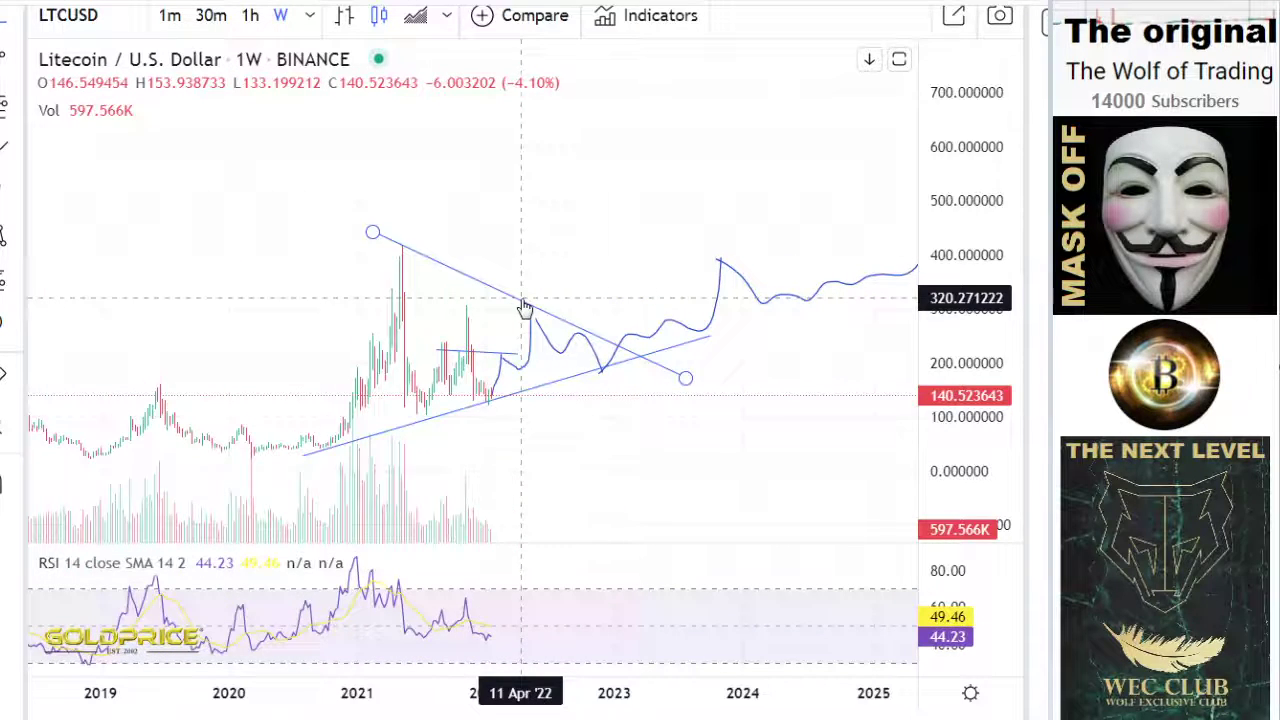
{"action": "scroll", "coordinate": [508, 328], "scroll_direction": "up", "scroll_amount": 1}
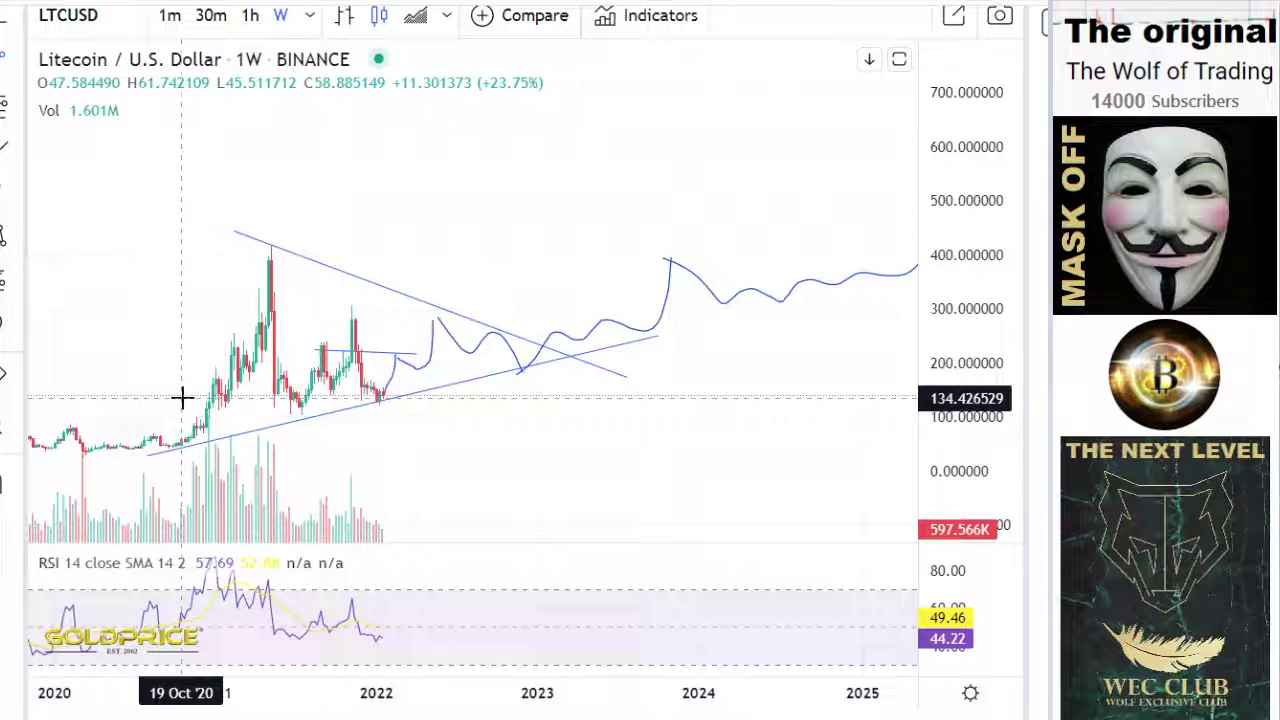
{"action": "left_click", "coordinate": [630, 402]}
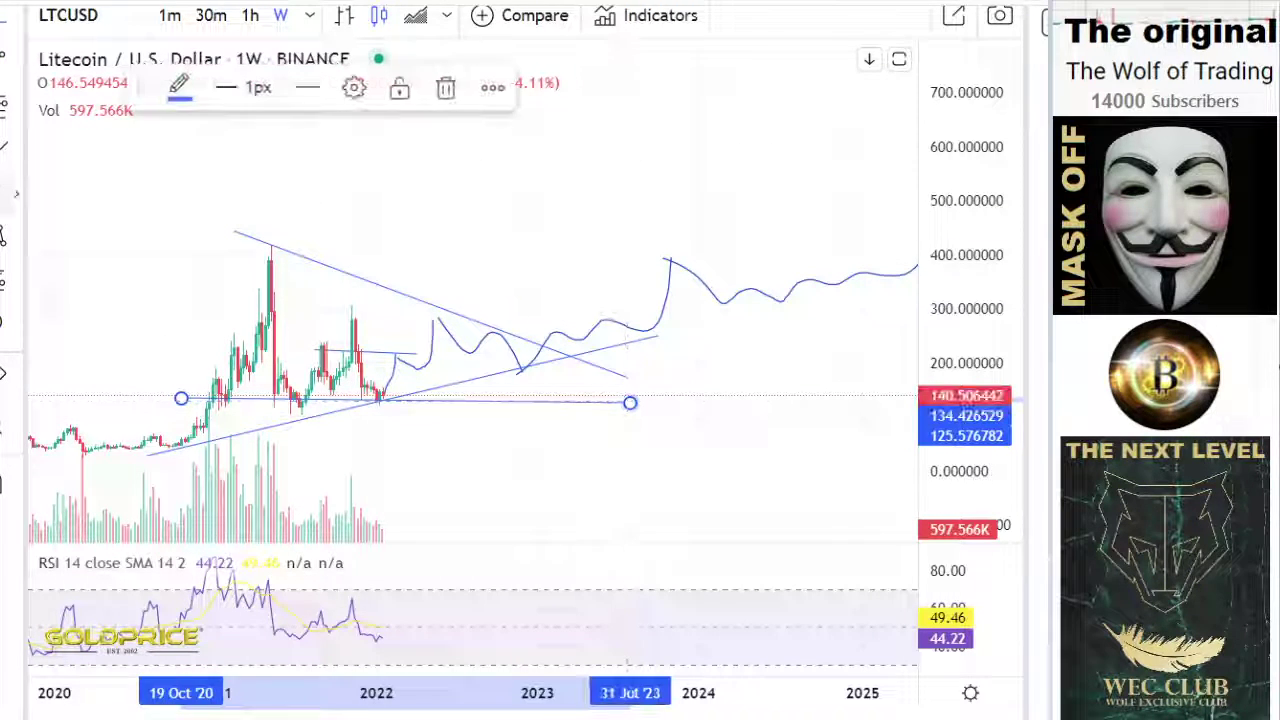
- Lengthen and lower the short resistance line so it runs from about 199 on 05 Oct '20 to about 174 on 10 Feb '25
{"action": "left_click", "coordinate": [416, 354]}
{"action": "left_click", "coordinate": [172, 347]}
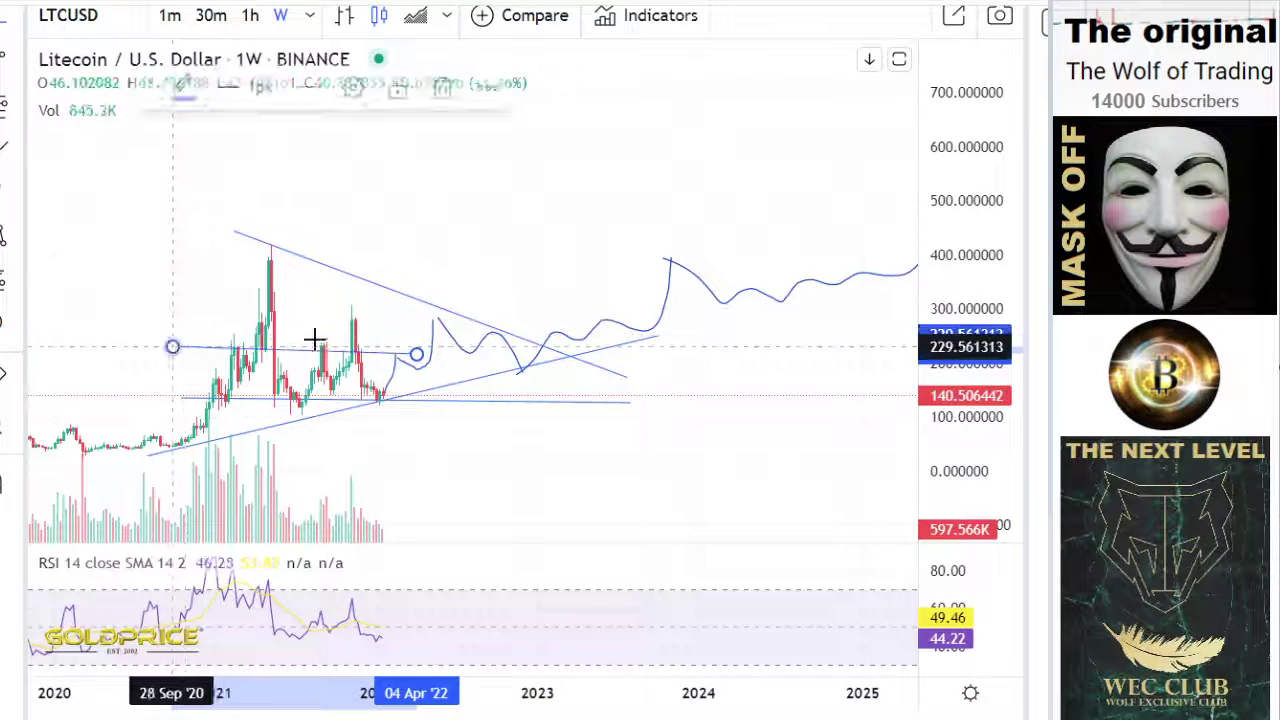
{"action": "left_click", "coordinate": [872, 374]}
{"action": "left_click_drag", "start_coordinate": [812, 371], "coordinate": [829, 391]}
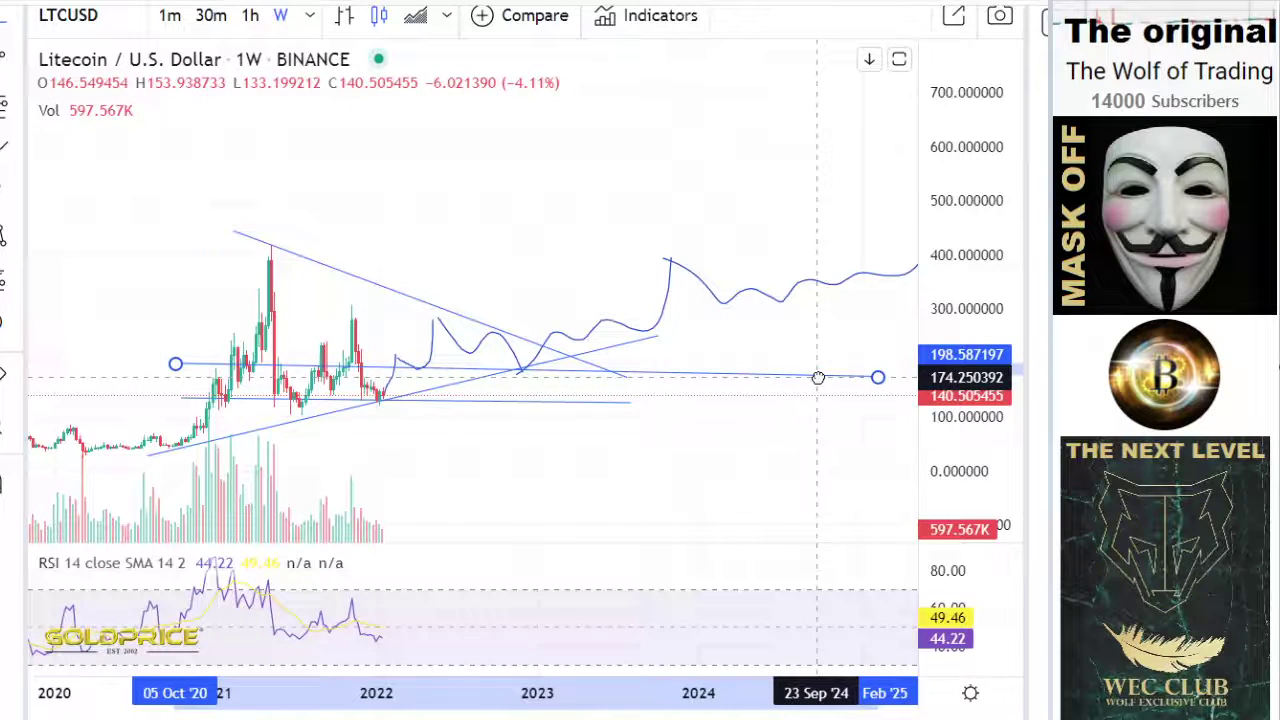
- Examine the two near-horizontal Litecoin levels and the full forecast path against the weekly price history since 2018
{"action": "scroll", "coordinate": [620, 430], "scroll_direction": "down", "scroll_amount": 5}
{"action": "scroll", "coordinate": [583, 459], "scroll_direction": "down", "scroll_amount": 1}
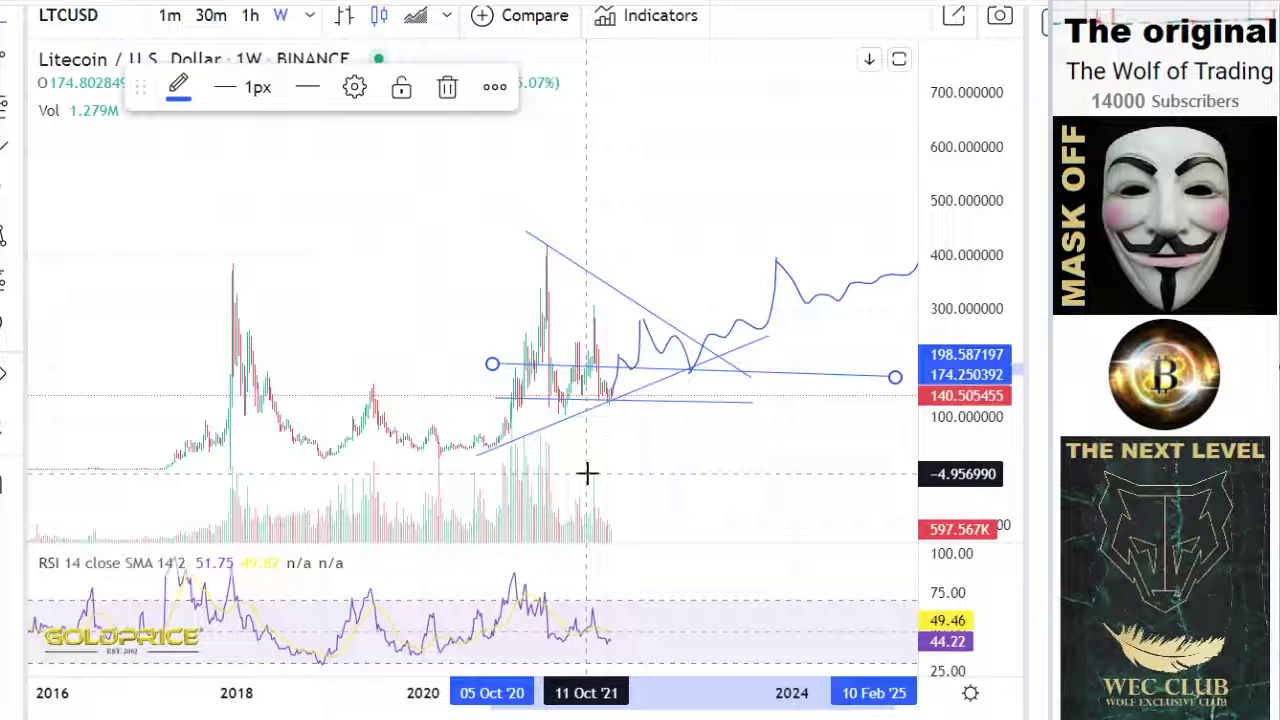
{"action": "left_click_drag", "start_coordinate": [645, 431], "coordinate": [464, 479]}
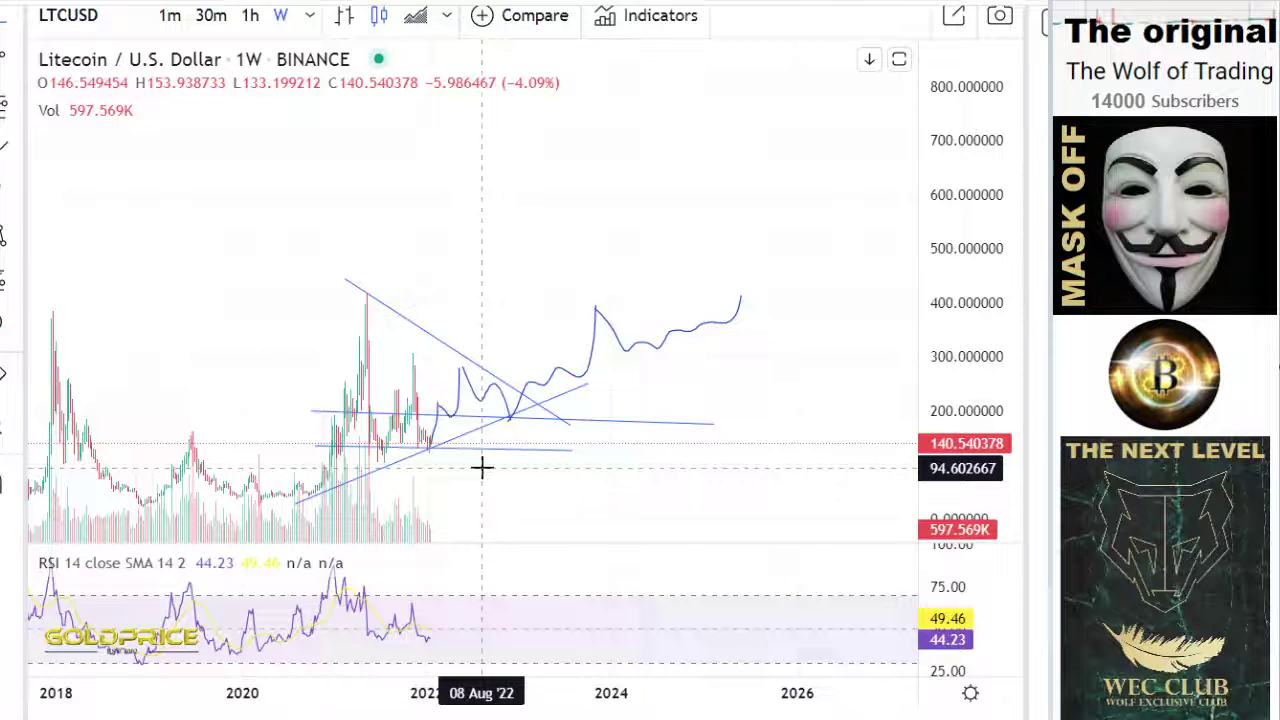
{"action": "left_click_drag", "start_coordinate": [543, 486], "coordinate": [614, 480]}
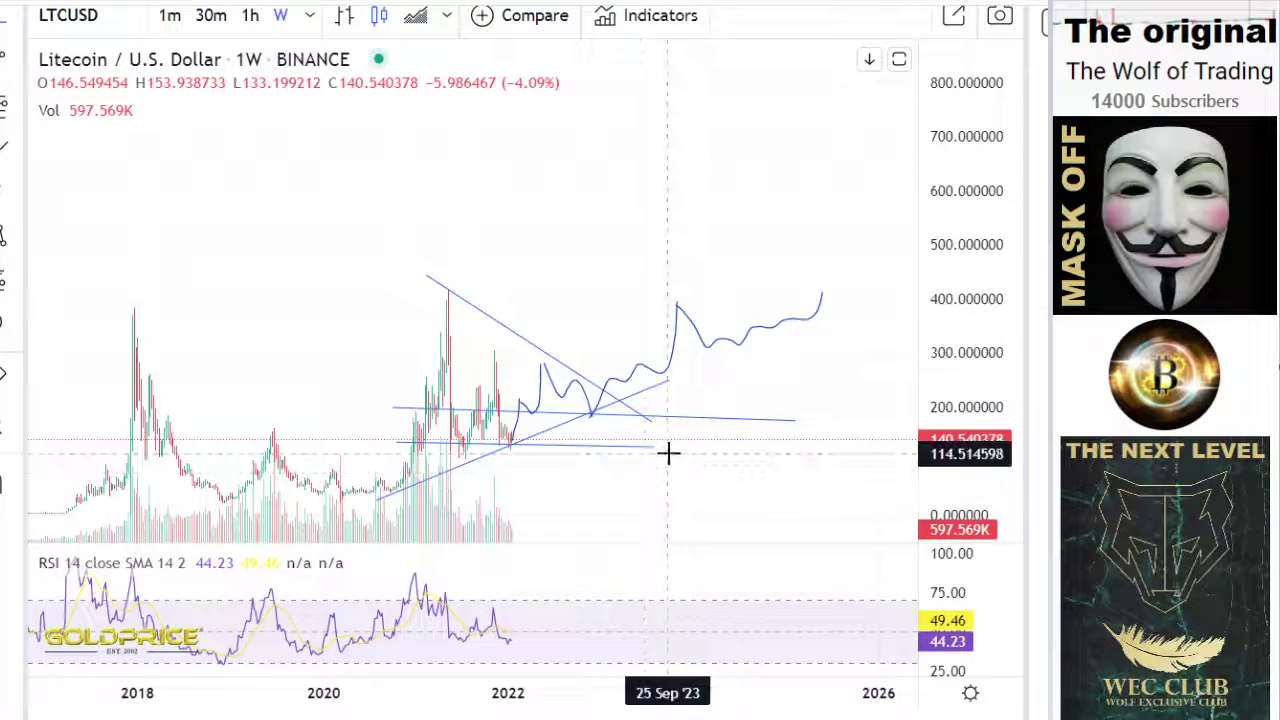
- Examine the full Litecoin forecast path and its converging trend lines against the weekly price history since 2016
{"action": "scroll", "coordinate": [669, 453], "scroll_direction": "up", "scroll_amount": 1}
{"action": "scroll", "coordinate": [669, 453], "scroll_direction": "down", "scroll_amount": 3}
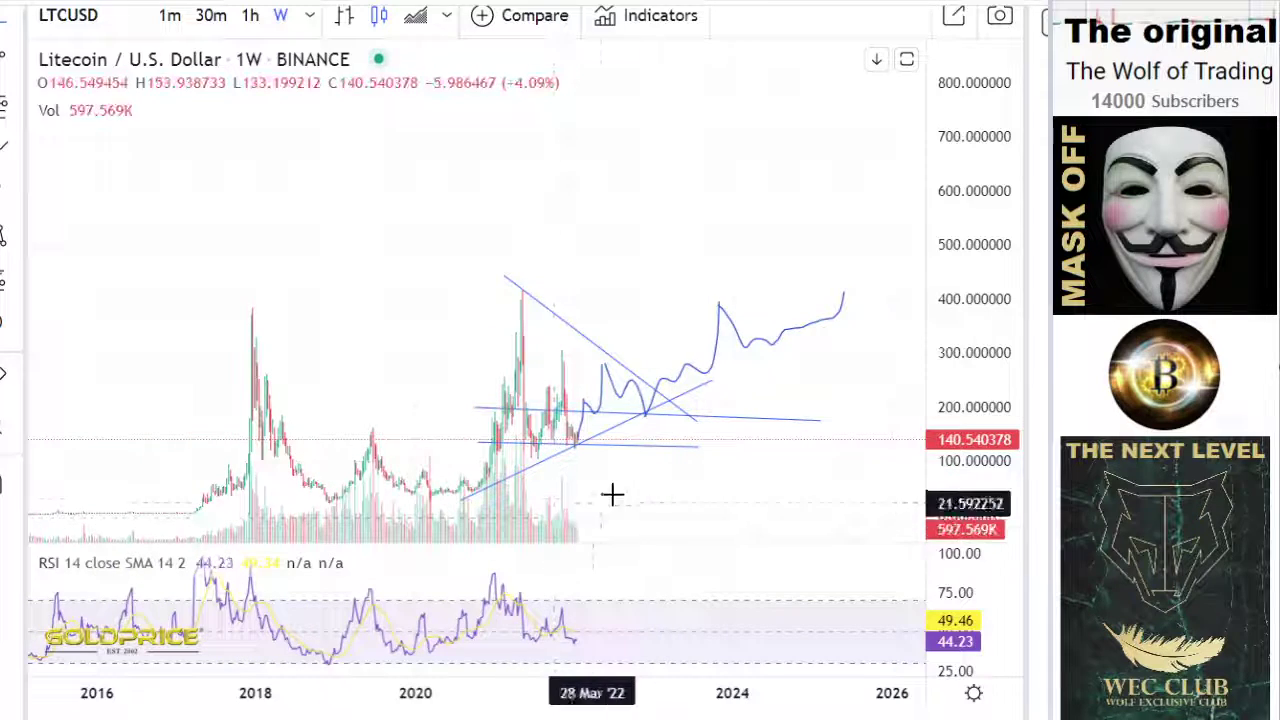
{"action": "left_click_drag", "start_coordinate": [650, 472], "coordinate": [632, 446]}
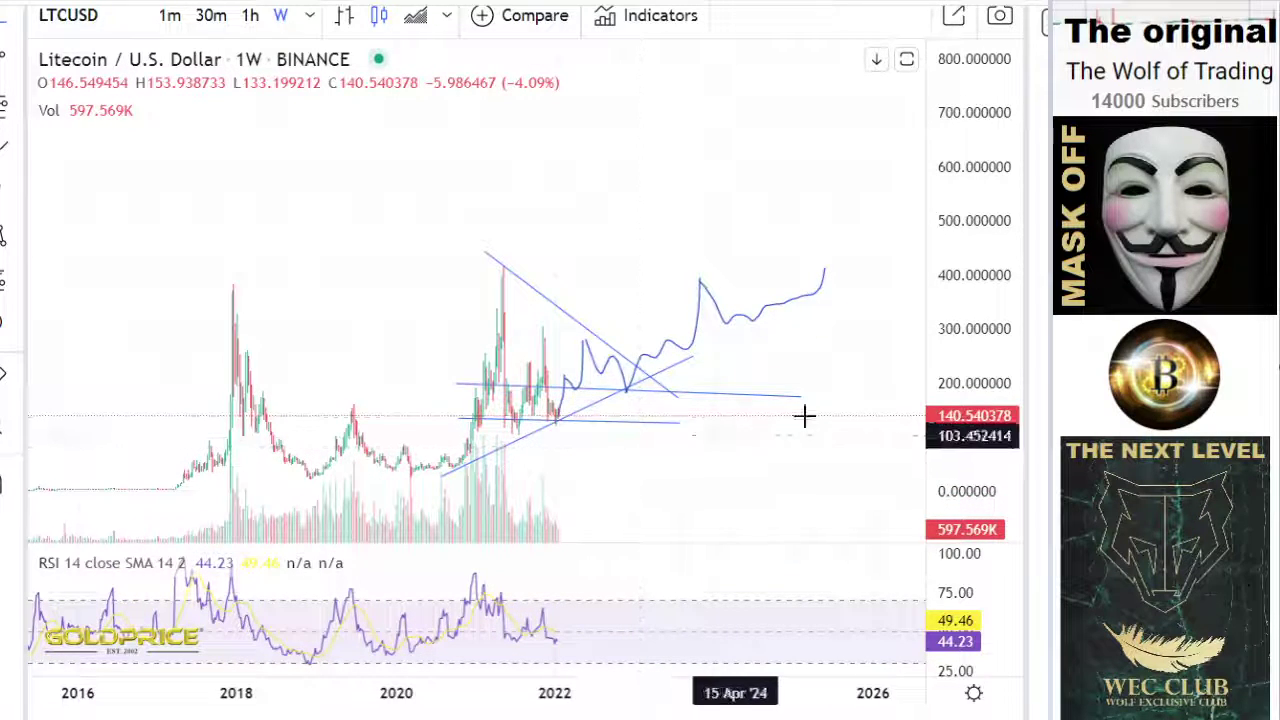
{"action": "left_click_drag", "start_coordinate": [960, 346], "coordinate": [920, 473]}
{"action": "left_click_drag", "start_coordinate": [643, 427], "coordinate": [633, 442]}
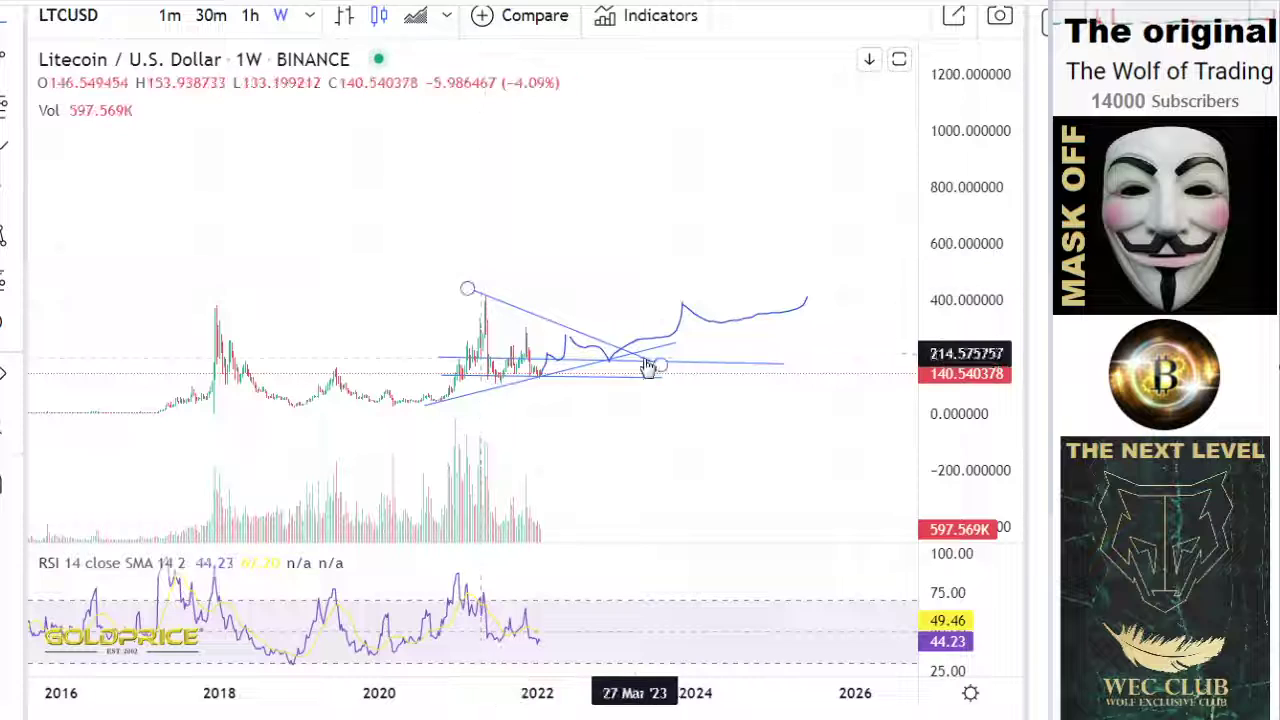
{"action": "scroll", "coordinate": [452, 414], "scroll_direction": "up", "scroll_amount": 3}
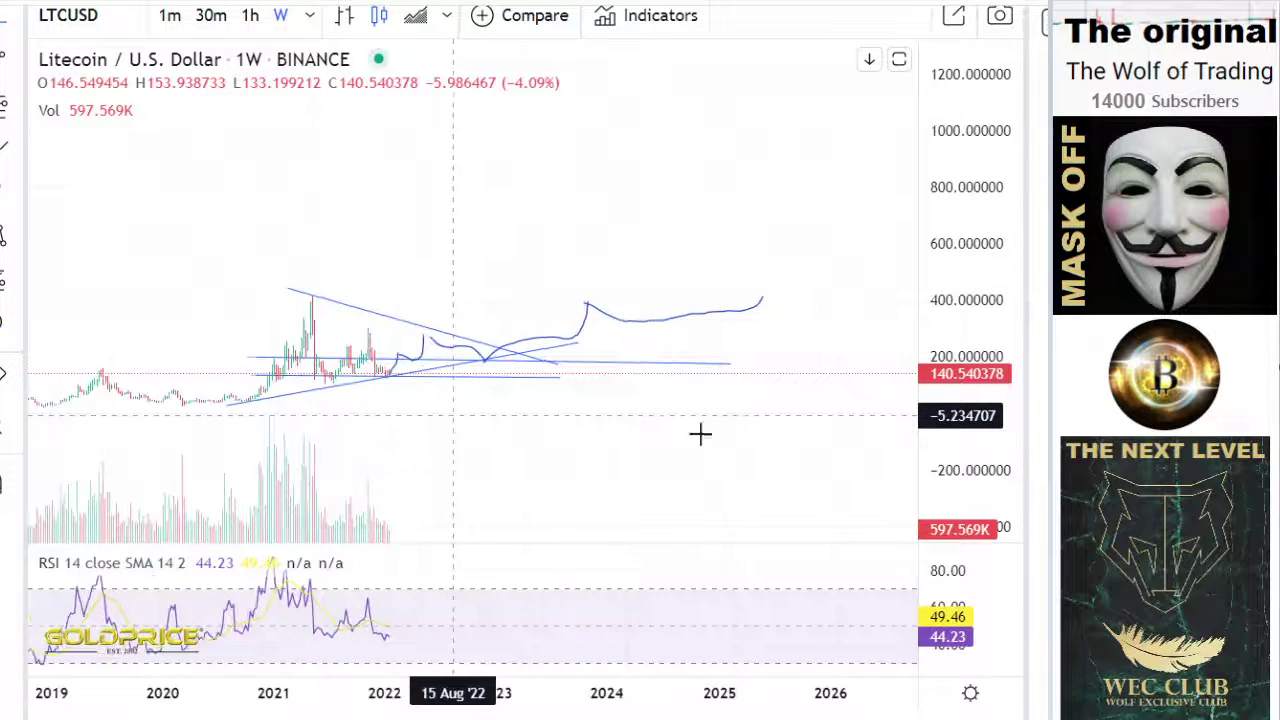
{"action": "left_click_drag", "start_coordinate": [937, 501], "coordinate": [938, 354]}
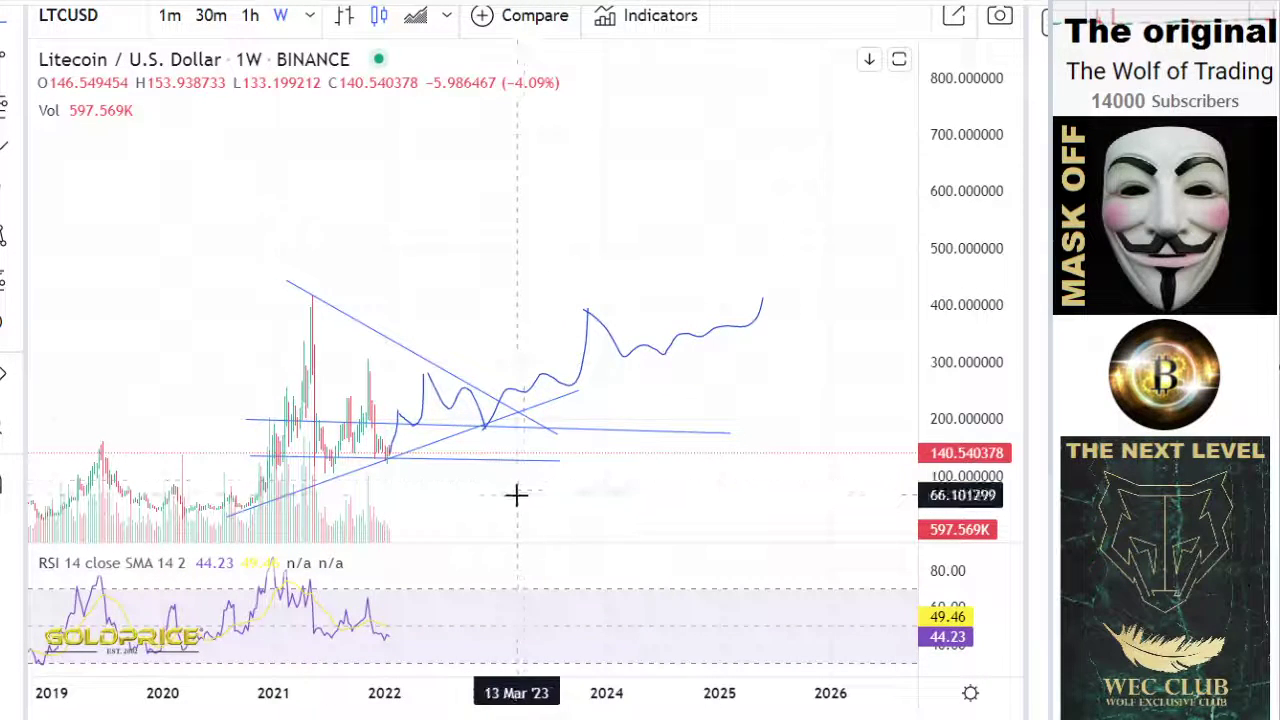
{"action": "left_click_drag", "start_coordinate": [516, 496], "coordinate": [643, 477]}
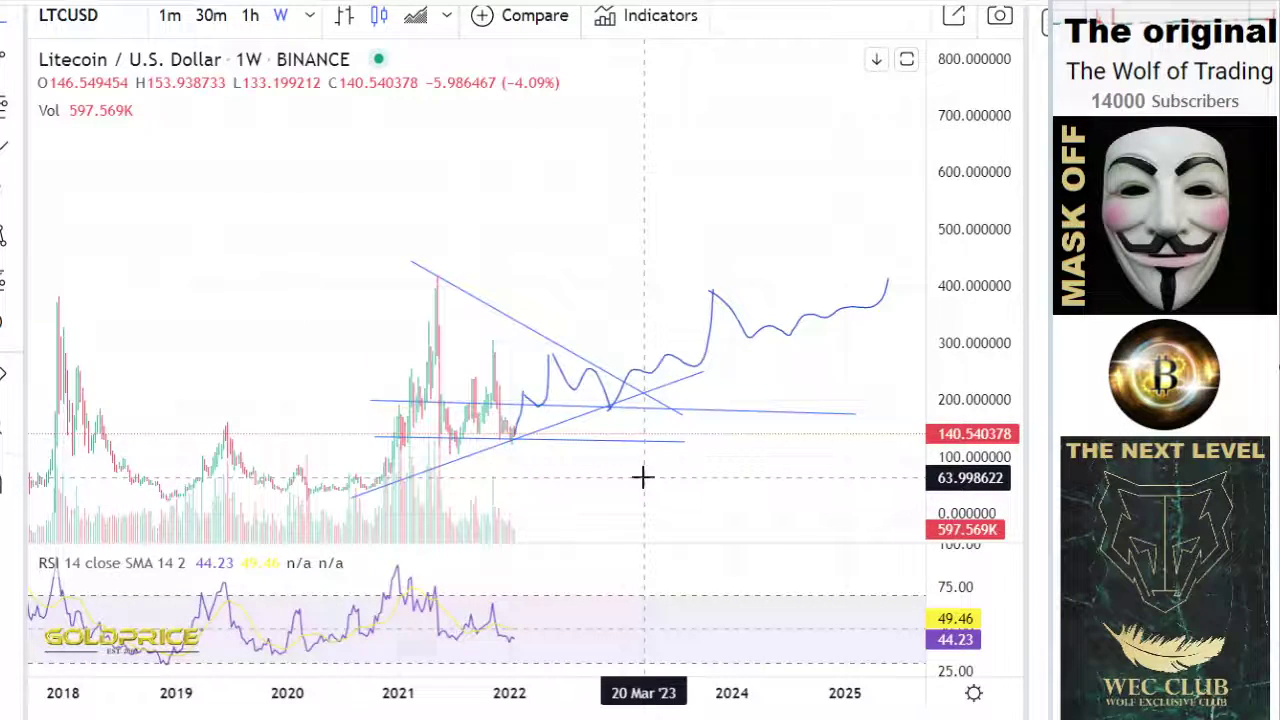
{"action": "scroll", "coordinate": [537, 524], "scroll_direction": "up", "scroll_amount": 2}
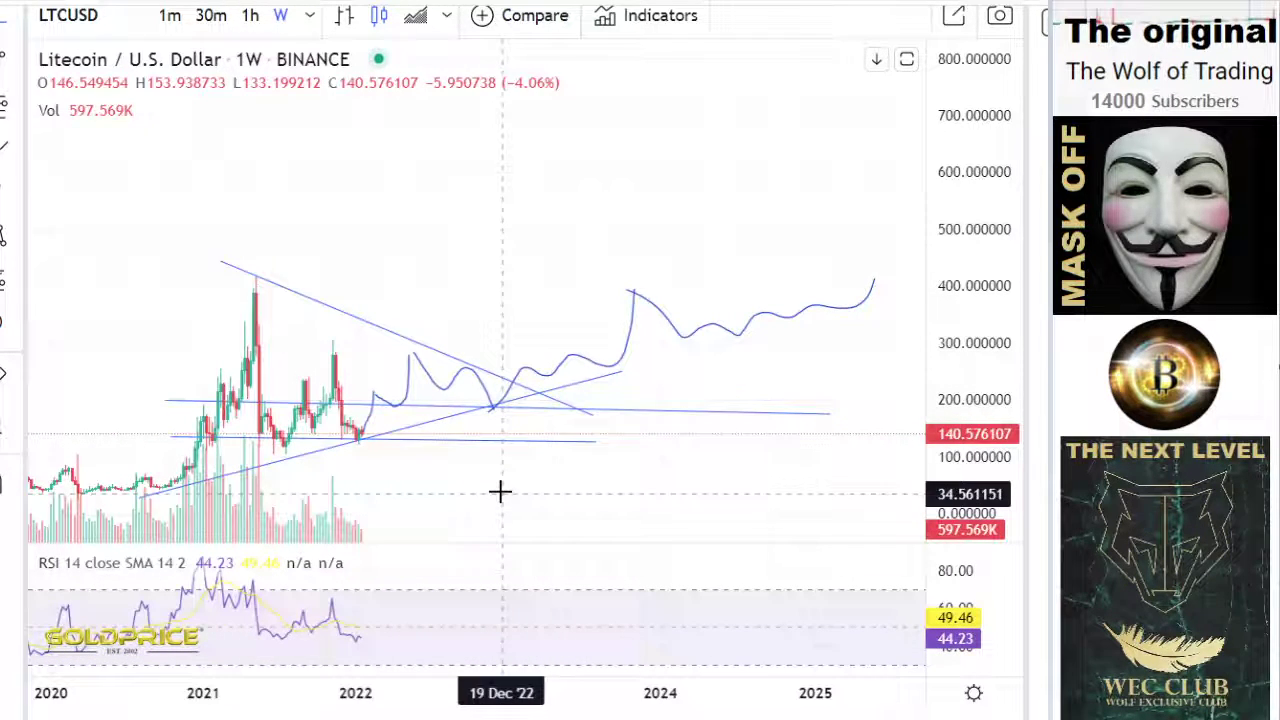
- Inspect the forecast's pullback to the crossing trend lines around Nov '22 and the lower support line at the Jan '22 candles
{"action": "left_click", "coordinate": [491, 373]}
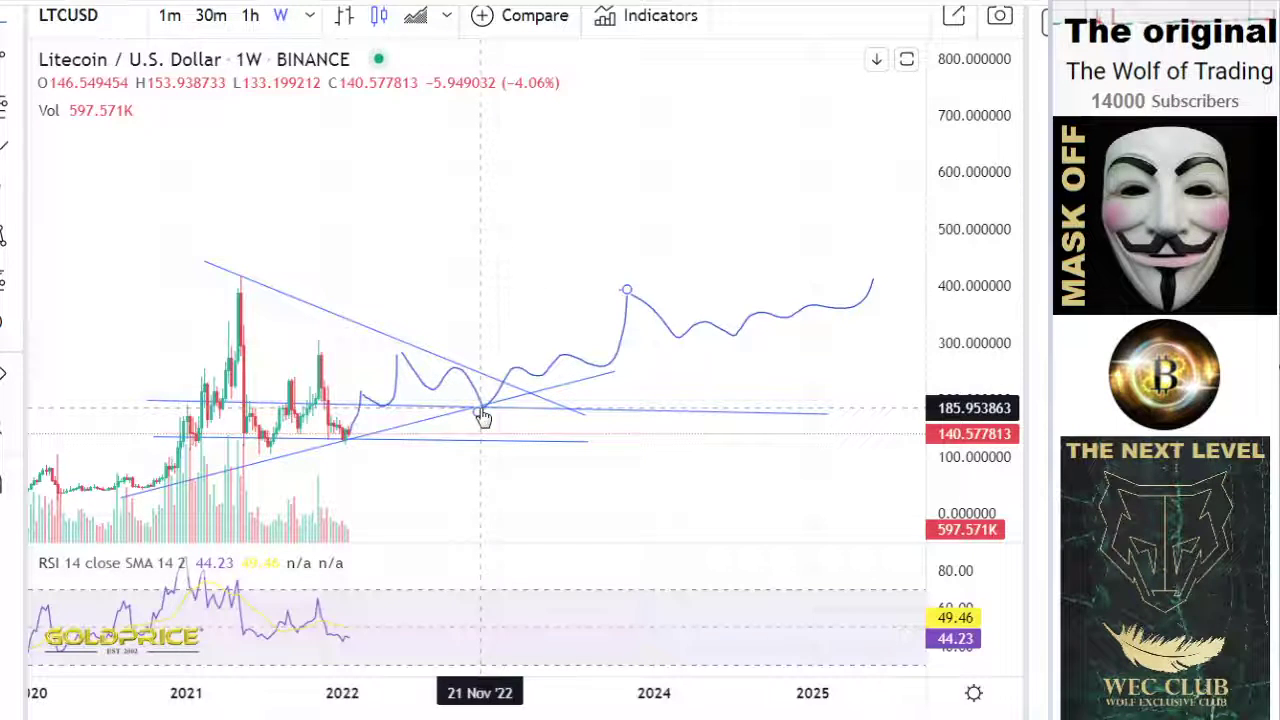
{"action": "scroll", "coordinate": [482, 410], "scroll_direction": "down", "scroll_amount": 3}
{"action": "left_click_drag", "start_coordinate": [676, 491], "coordinate": [849, 500]}
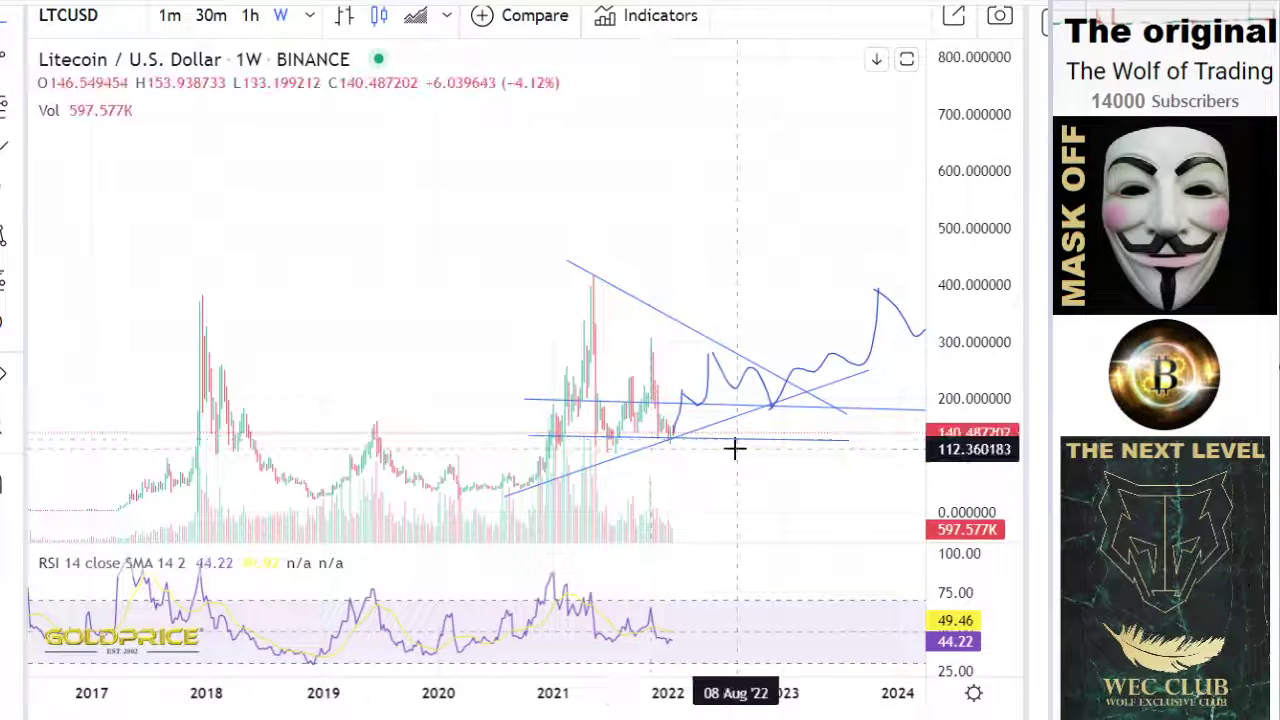
{"action": "left_click", "coordinate": [705, 440]}
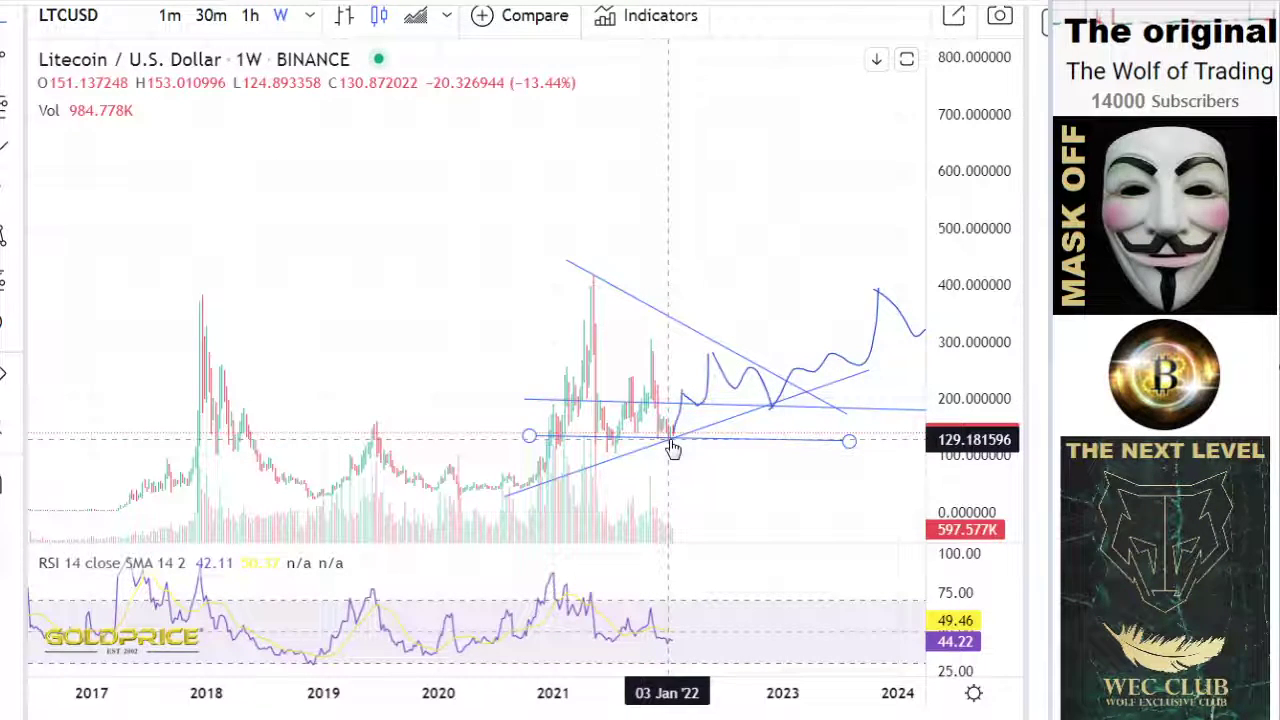
{"action": "left_click", "coordinate": [731, 450]}
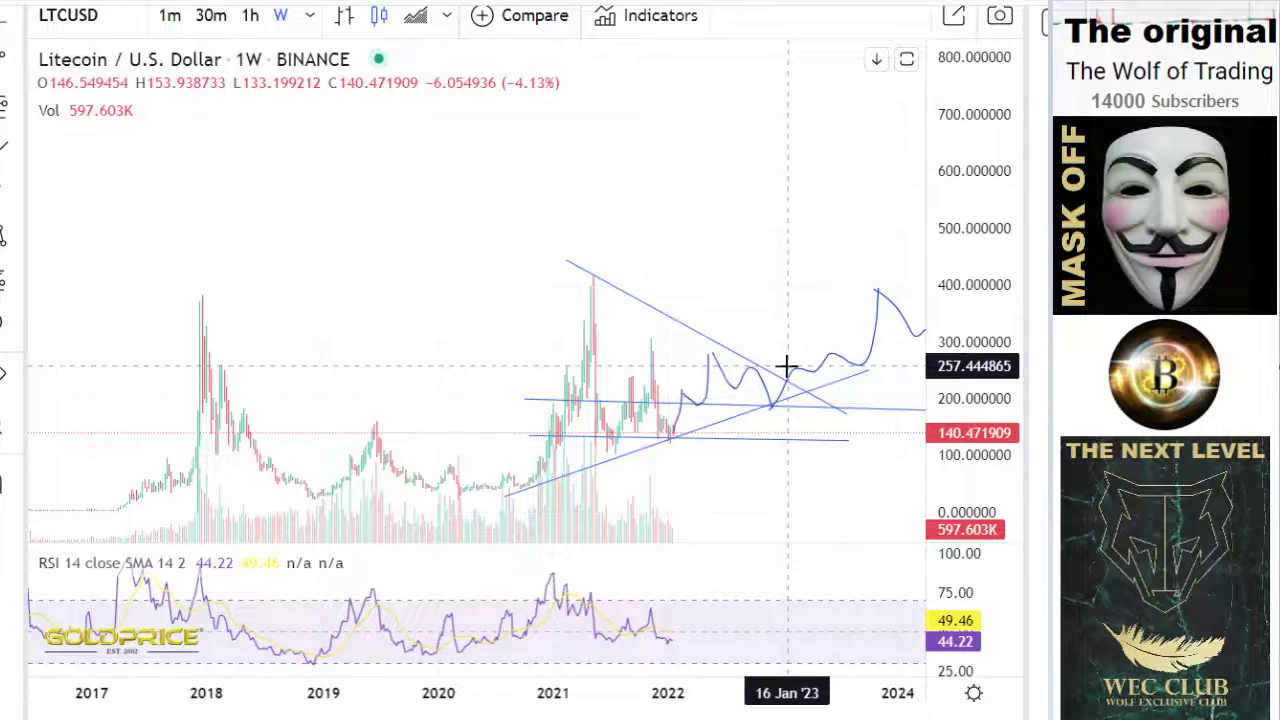
- Return to the 1-hour Bitcoin chart and examine the 20 Jan '22 candles against the drawn forecast curves
{"action": "left_click_drag", "start_coordinate": [517, 357], "coordinate": [466, 298]}
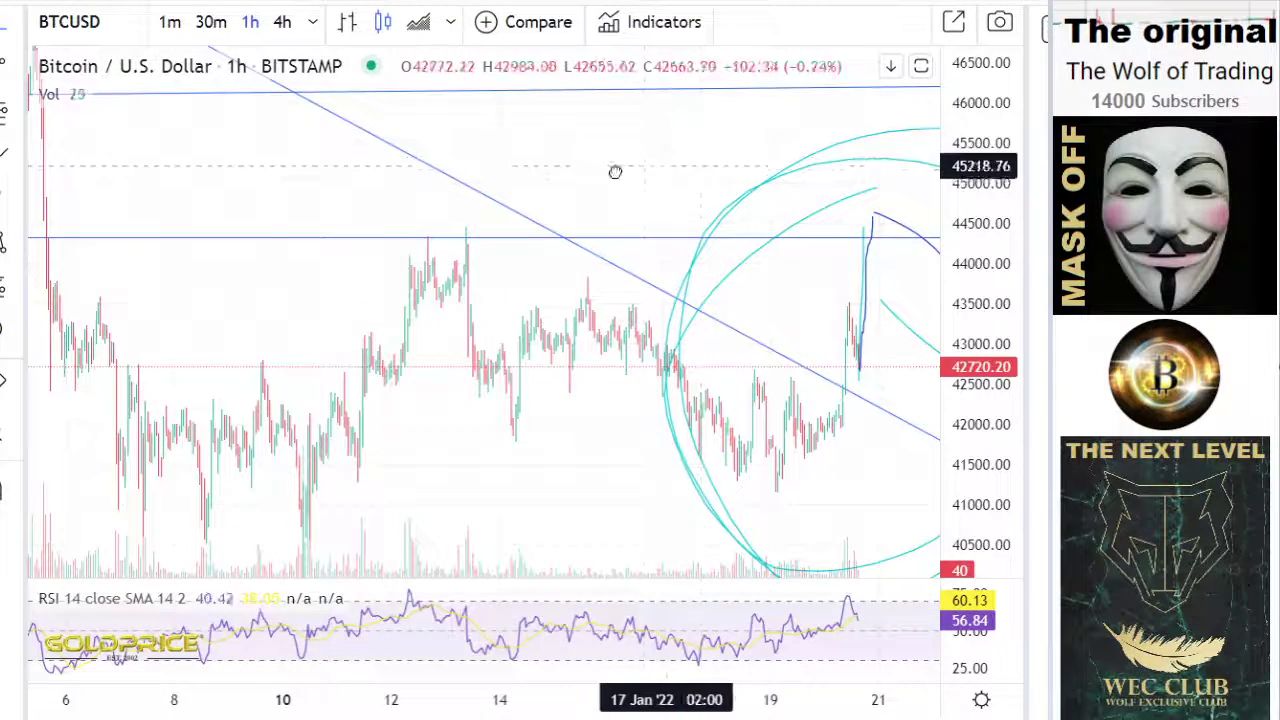
{"action": "left_click_drag", "start_coordinate": [615, 172], "coordinate": [443, 186]}
{"action": "scroll", "coordinate": [560, 354], "scroll_direction": "up", "scroll_amount": 3}
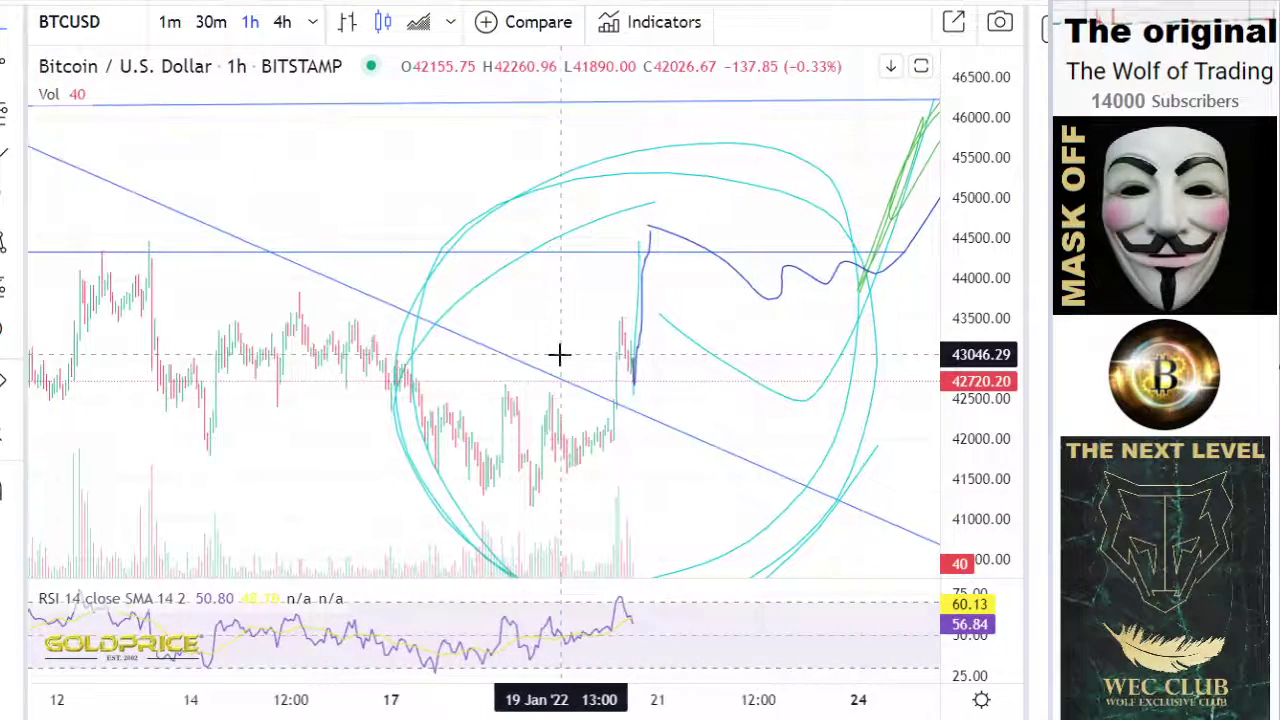
{"action": "scroll", "coordinate": [559, 354], "scroll_direction": "up", "scroll_amount": 5}
{"action": "left_click_drag", "start_coordinate": [557, 366], "coordinate": [812, 390]}
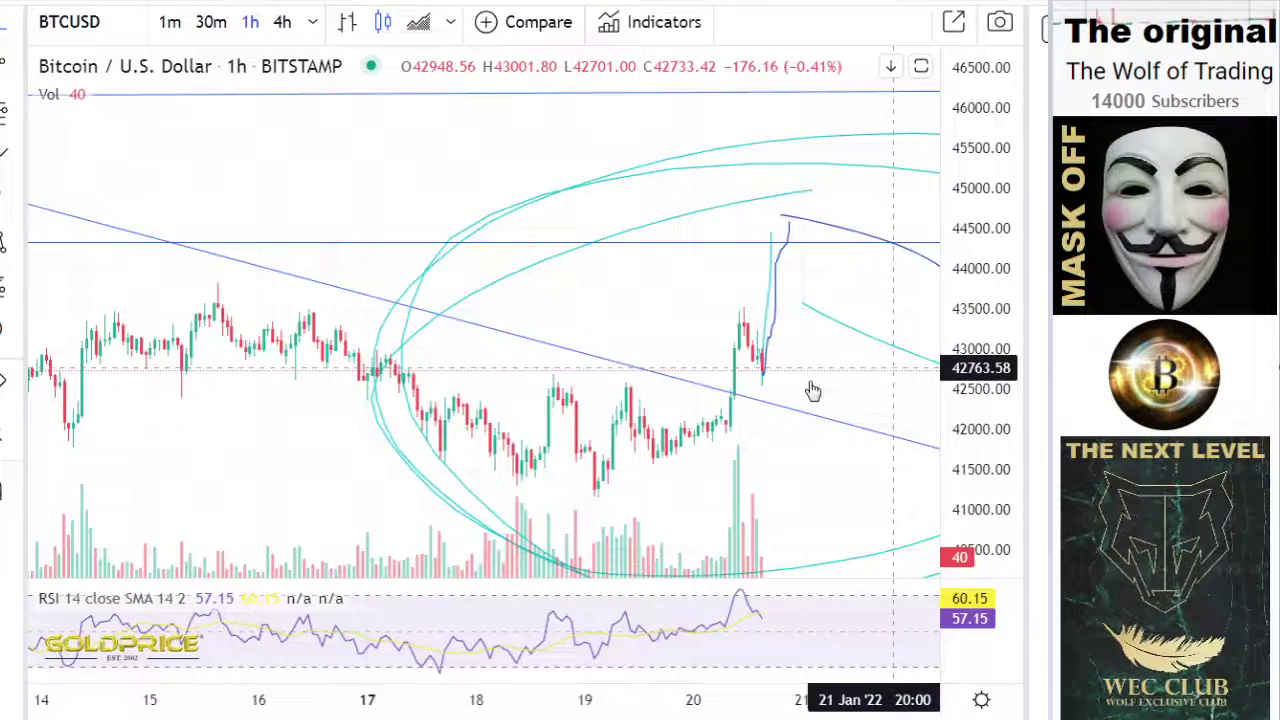
{"action": "scroll", "coordinate": [757, 400], "scroll_direction": "up", "scroll_amount": 3}
{"action": "scroll", "coordinate": [755, 394], "scroll_direction": "up", "scroll_amount": 4}
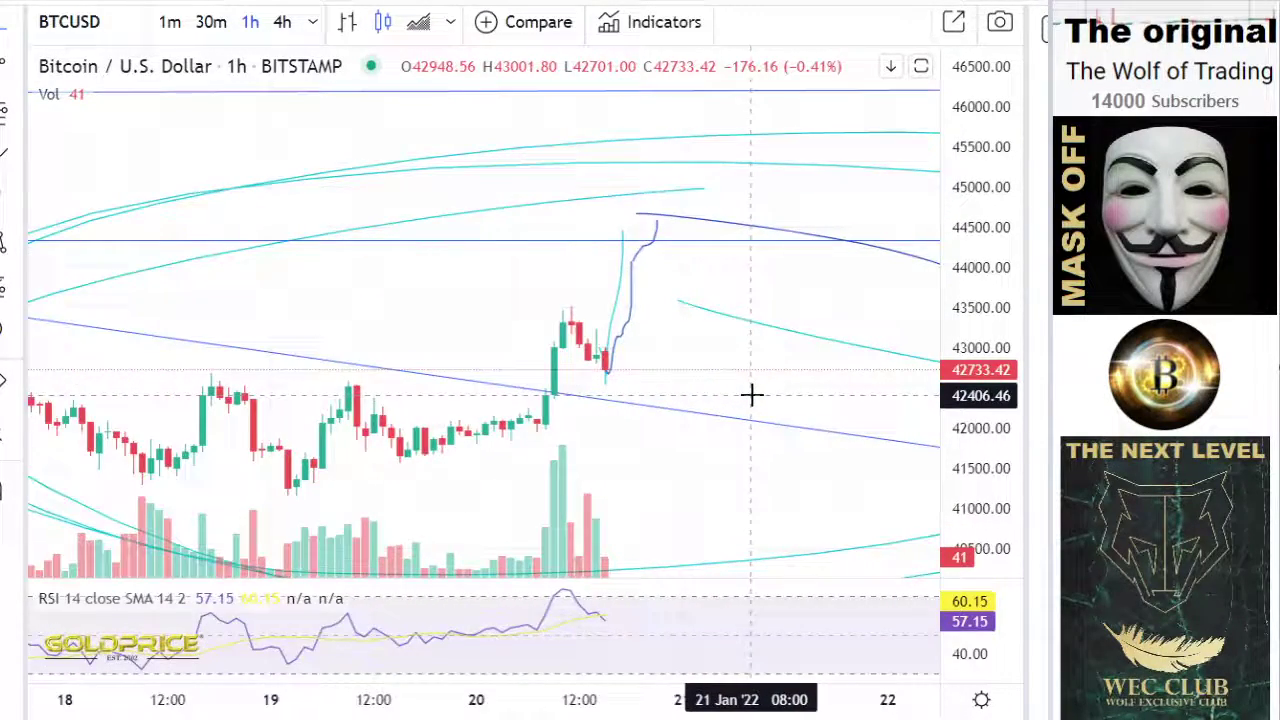
{"action": "left_click_drag", "start_coordinate": [670, 370], "coordinate": [834, 374]}
{"action": "left_click", "coordinate": [712, 360]}
{"action": "scroll", "coordinate": [733, 357], "scroll_direction": "up", "scroll_amount": 2}
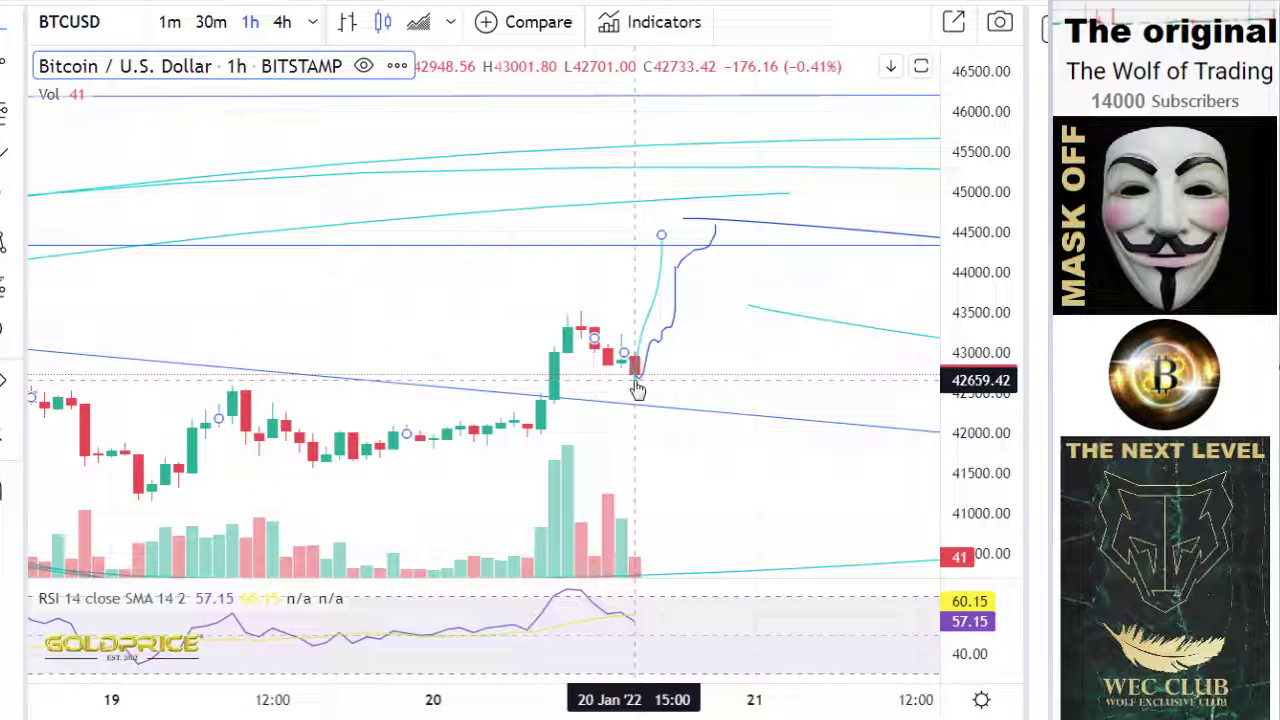
- Switch the Bitcoin chart to the 30-minute and 1-minute intervals and inspect the latest dip against the two forecast curves
{"action": "left_click", "coordinate": [224, 28]}
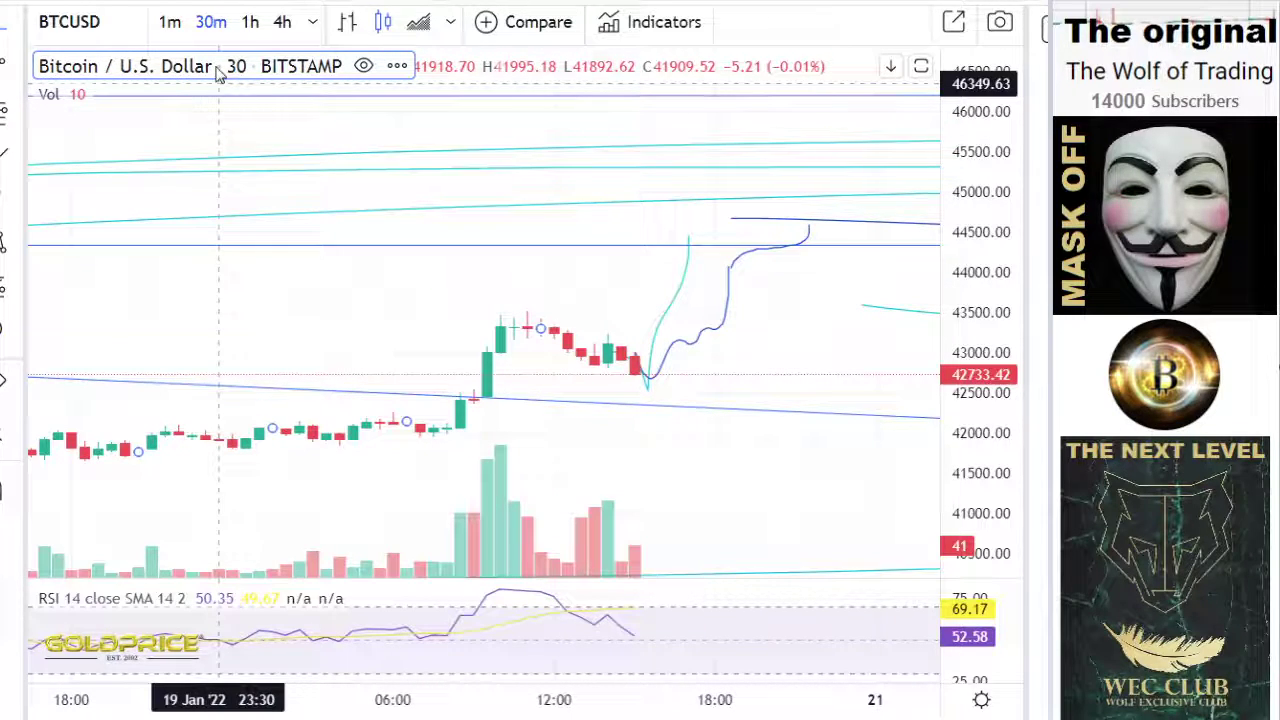
{"action": "left_click", "coordinate": [170, 22]}
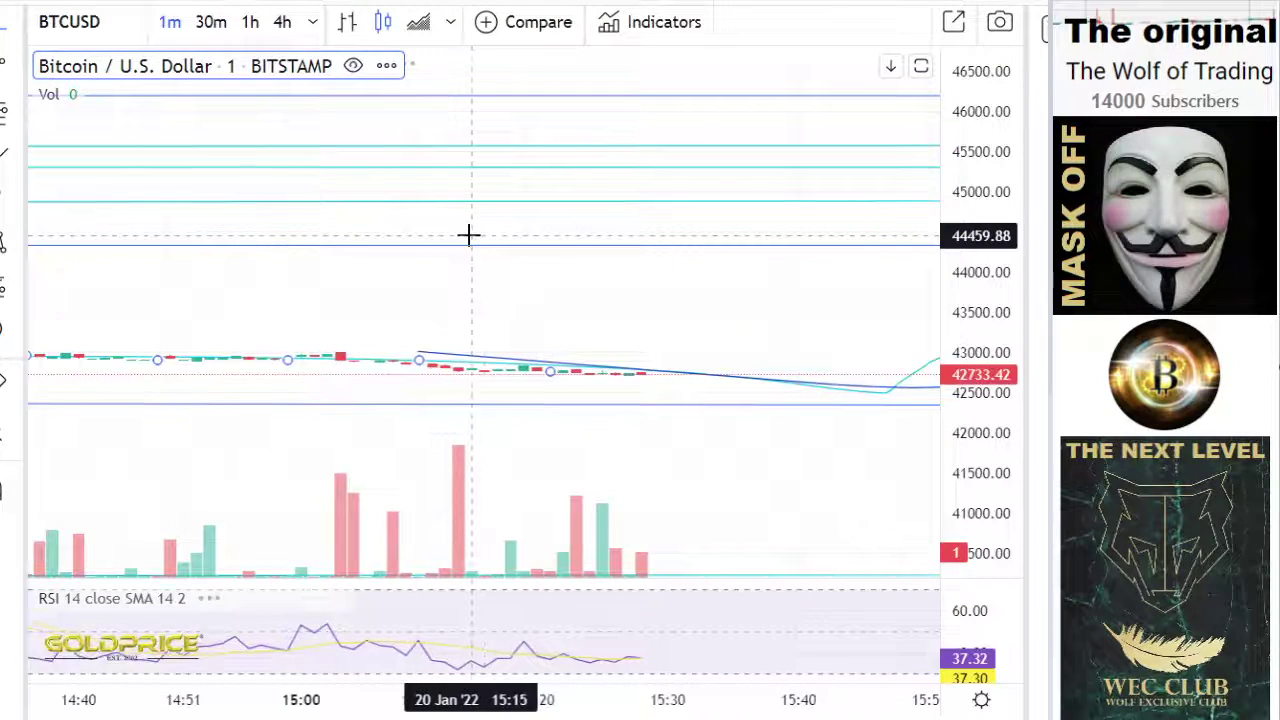
{"action": "scroll", "coordinate": [468, 235], "scroll_direction": "down", "scroll_amount": 8}
{"action": "left_click_drag", "start_coordinate": [983, 463], "coordinate": [990, 160]}
{"action": "left_click_drag", "start_coordinate": [800, 337], "coordinate": [544, 270]}
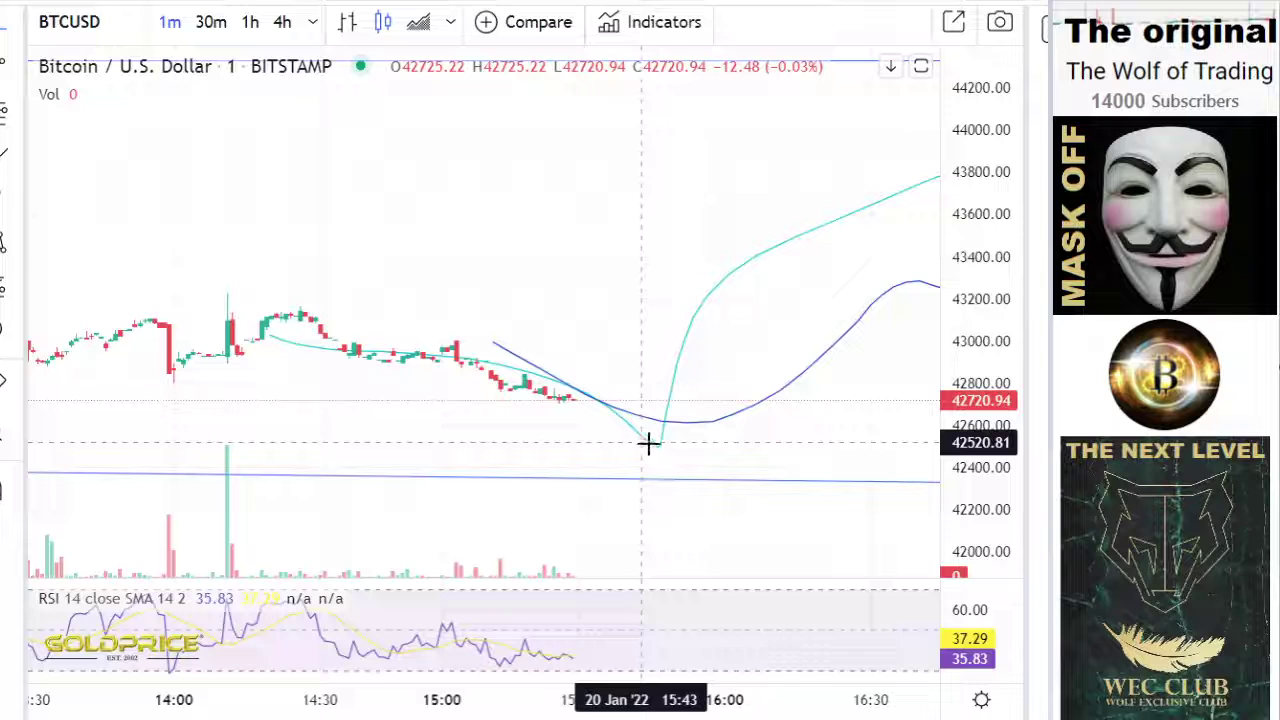
{"action": "scroll", "coordinate": [583, 413], "scroll_direction": "down", "scroll_amount": 1}
{"action": "scroll", "coordinate": [583, 408], "scroll_direction": "down", "scroll_amount": 5}
{"action": "left_click_drag", "start_coordinate": [620, 418], "coordinate": [314, 403]}
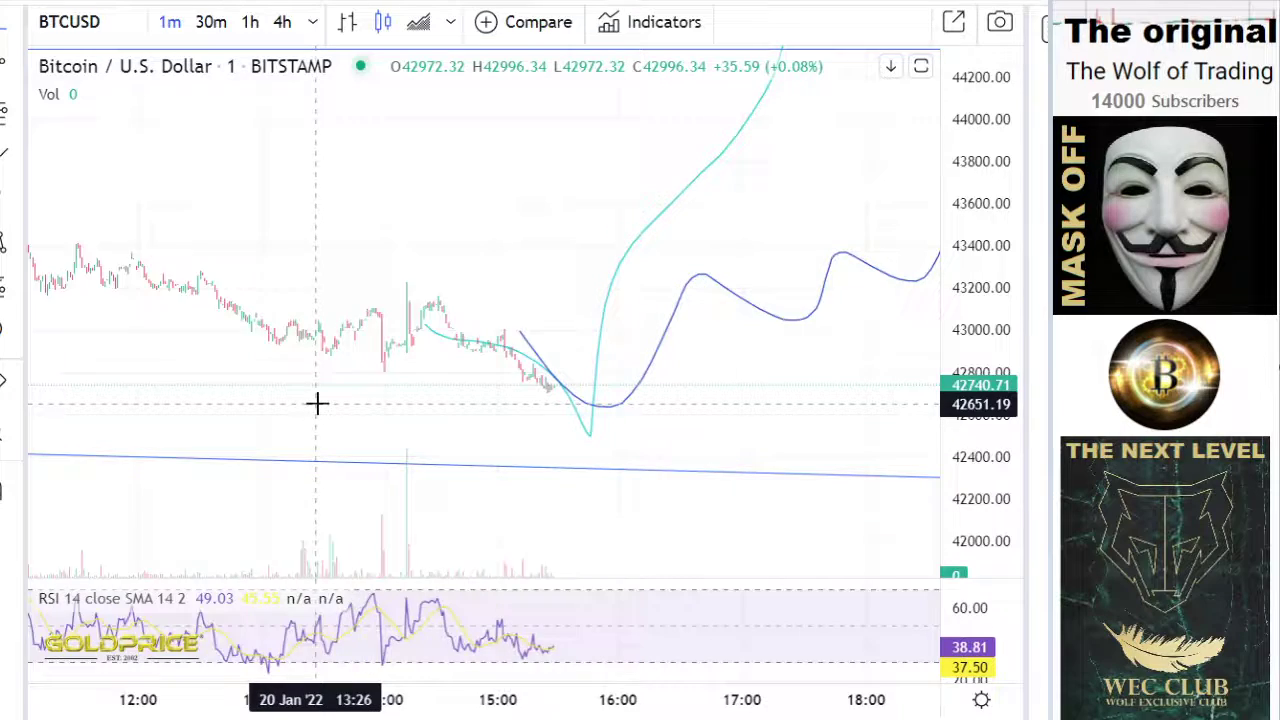
- Examine the 1-minute Bitcoin price action since 19 Jan against the descending trend line and the forecast path up to the horizontal resistance
{"action": "scroll", "coordinate": [316, 403], "scroll_direction": "down", "scroll_amount": 6}
{"action": "scroll", "coordinate": [647, 201], "scroll_direction": "up", "scroll_amount": 2}
{"action": "left_click_drag", "start_coordinate": [523, 227], "coordinate": [431, 191]}
{"action": "scroll", "coordinate": [467, 300], "scroll_direction": "down", "scroll_amount": 2}
{"action": "scroll", "coordinate": [467, 300], "scroll_direction": "down", "scroll_amount": 3}
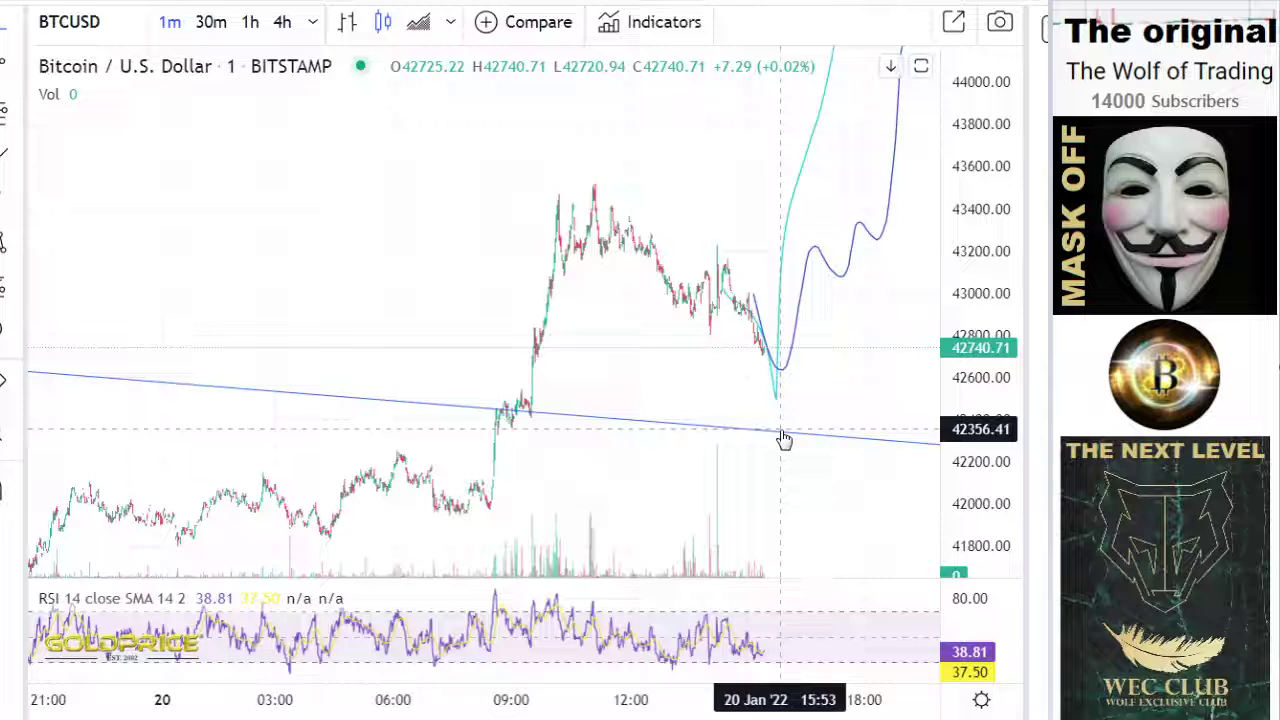
{"action": "left_click_drag", "start_coordinate": [978, 335], "coordinate": [898, 454]}
{"action": "scroll", "coordinate": [886, 449], "scroll_direction": "down", "scroll_amount": 2}
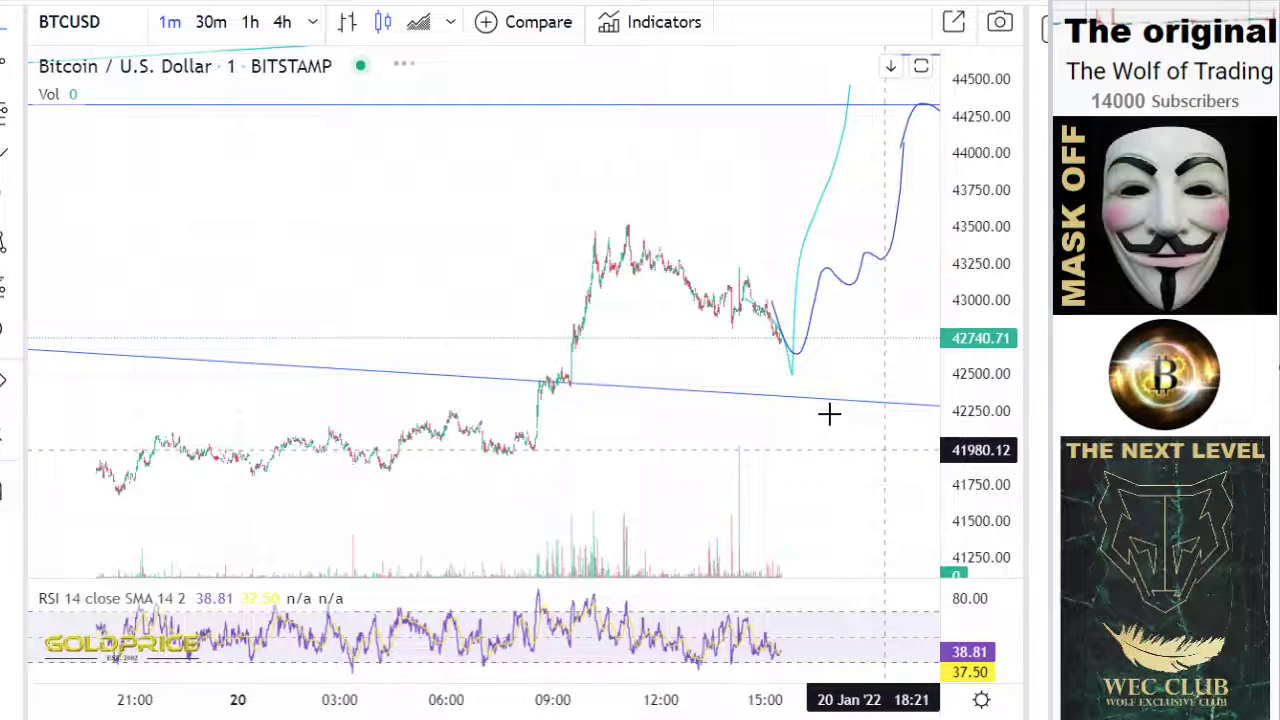
{"action": "left_click_drag", "start_coordinate": [768, 443], "coordinate": [526, 503]}
{"action": "left_click_drag", "start_coordinate": [902, 353], "coordinate": [942, 386]}
{"action": "left_click_drag", "start_coordinate": [988, 330], "coordinate": [975, 410]}
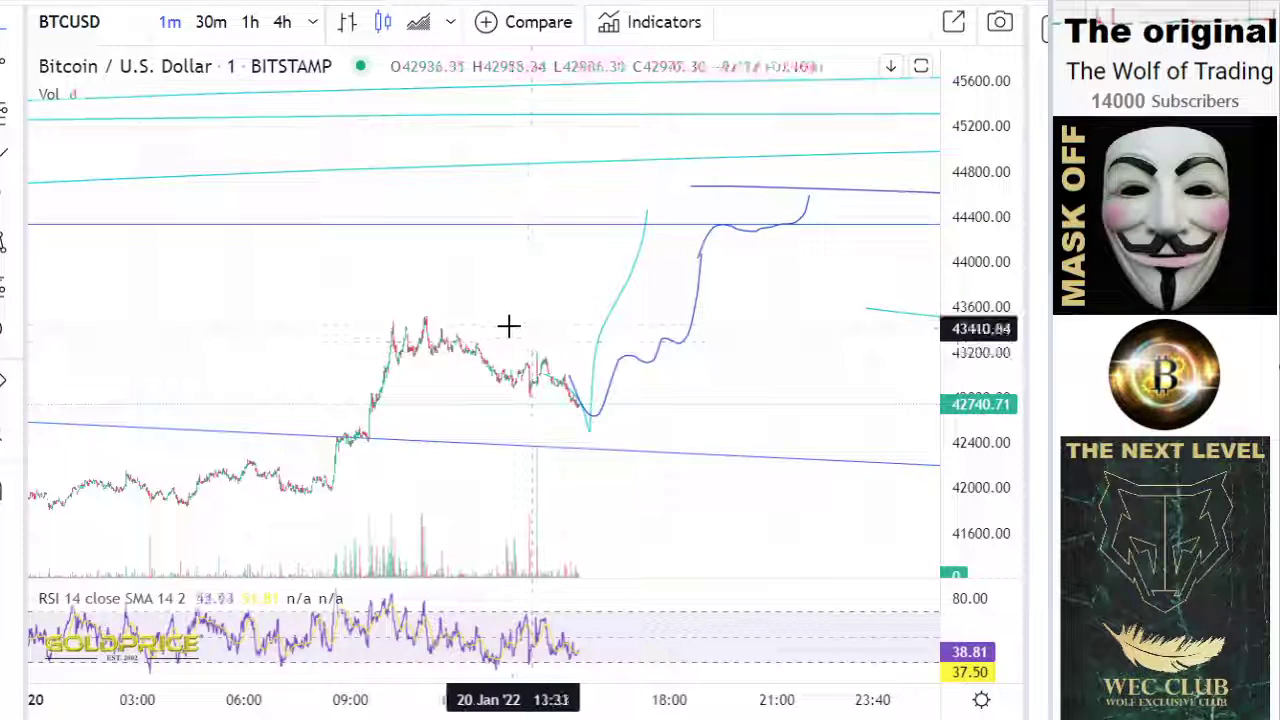
- Switch the Bitcoin chart to the 30-minute interval and review the circled price area with its projected breakout
{"action": "left_click", "coordinate": [211, 30]}
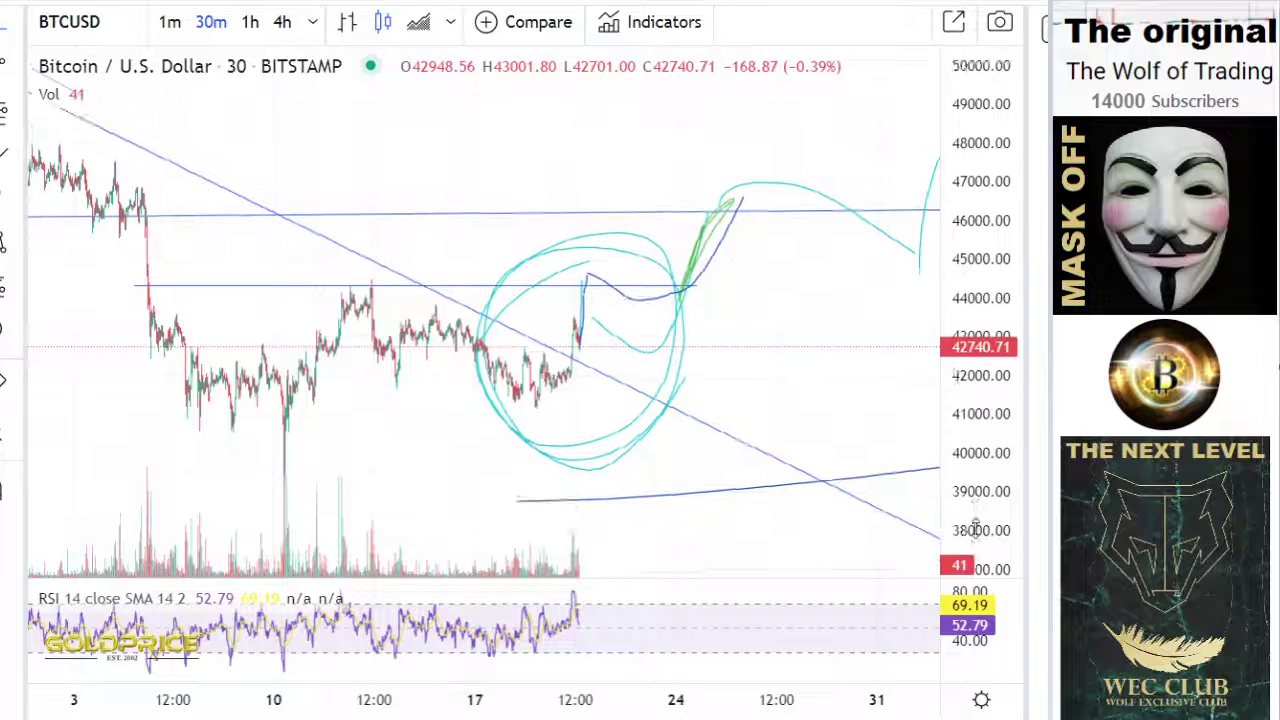
{"action": "left_click_drag", "start_coordinate": [506, 460], "coordinate": [562, 470]}
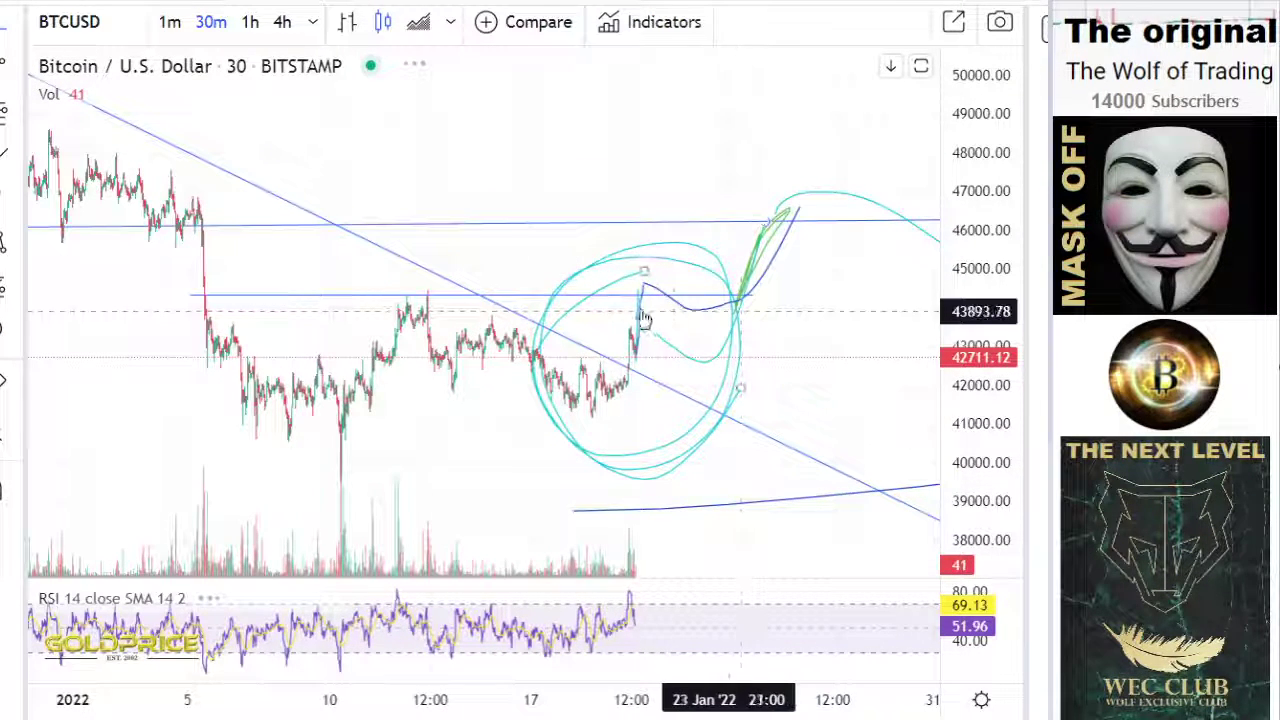